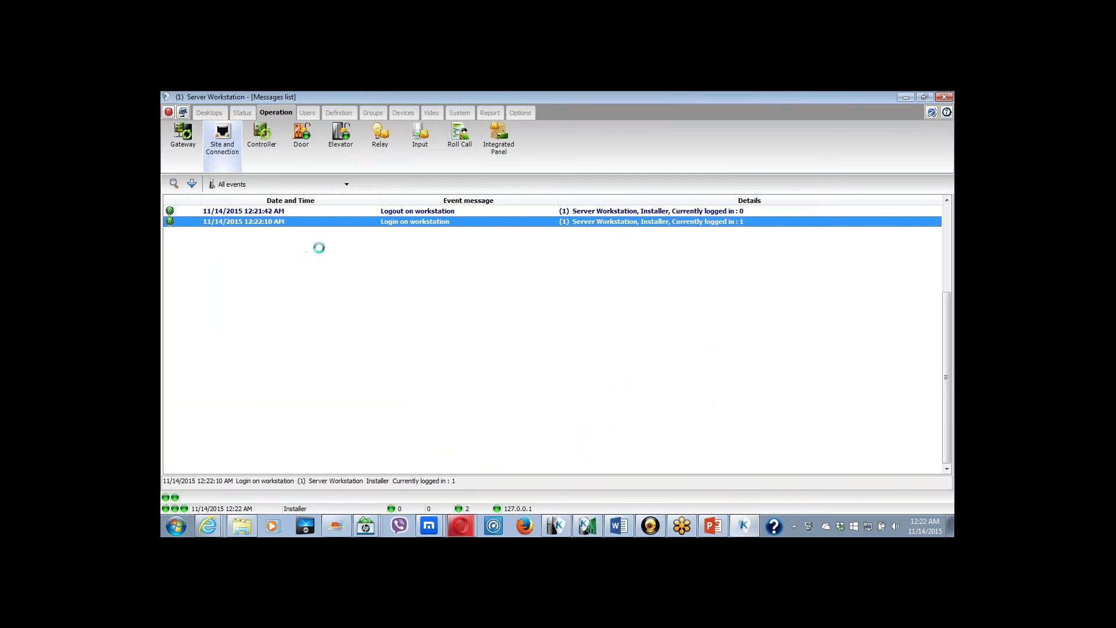
# Check the communication status of the Elevator control site's connection, and close the Site and Connection window
pyautogui.click(368, 212)
pyautogui.click(367, 232)
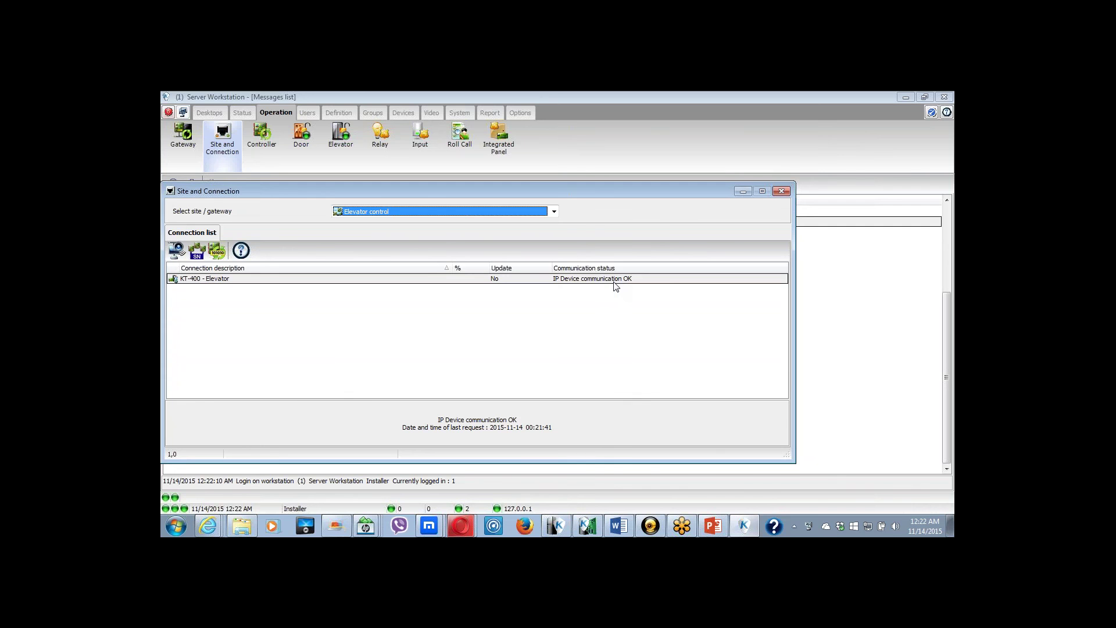
pyautogui.click(782, 191)
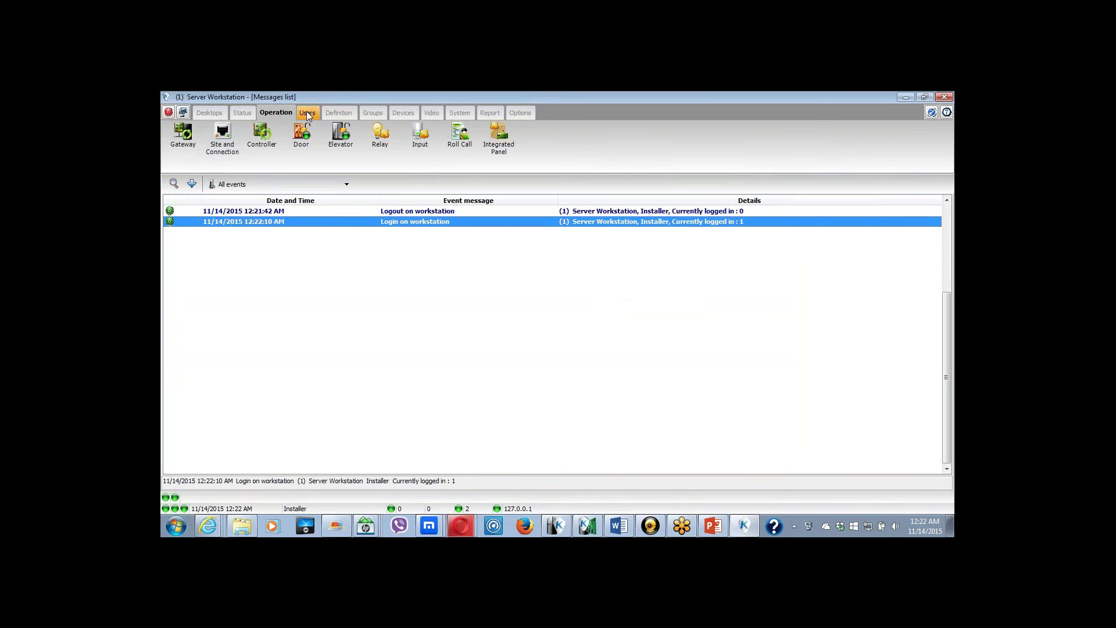
# Check the status of the KT-400 controller under the Elevator control site, and close the Controller window
pyautogui.click(263, 142)
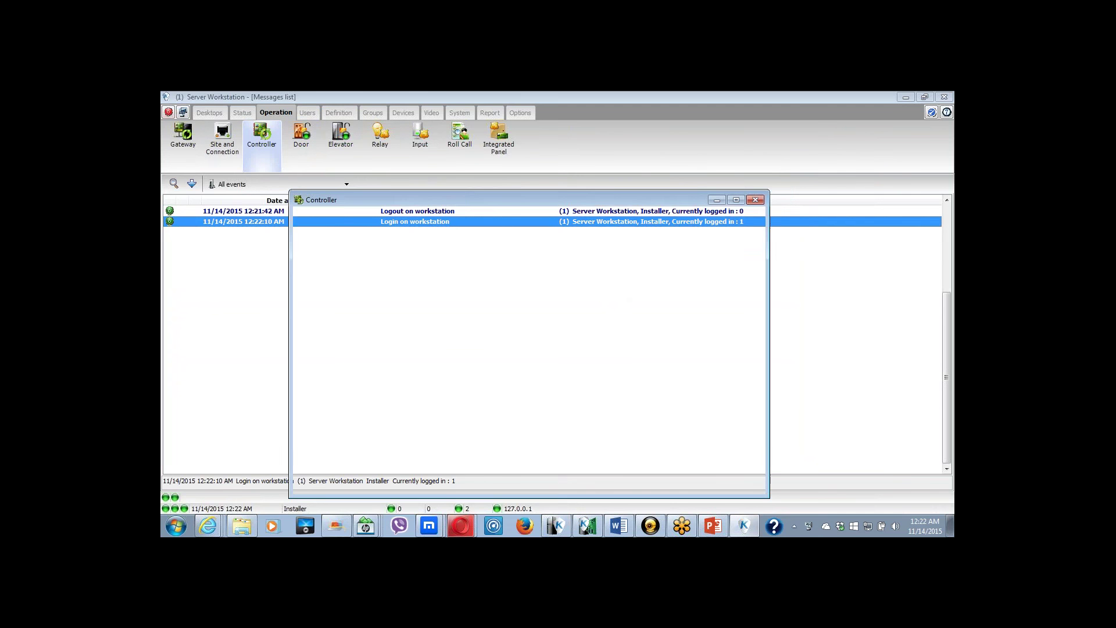
pyautogui.click(334, 252)
pyautogui.click(507, 254)
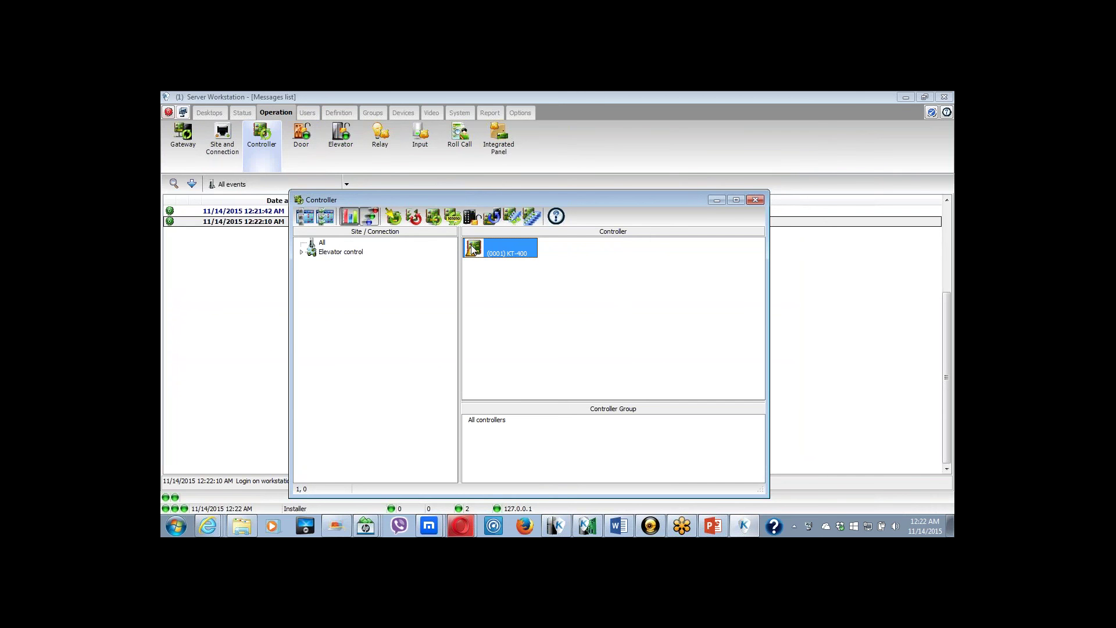
pyautogui.click(755, 200)
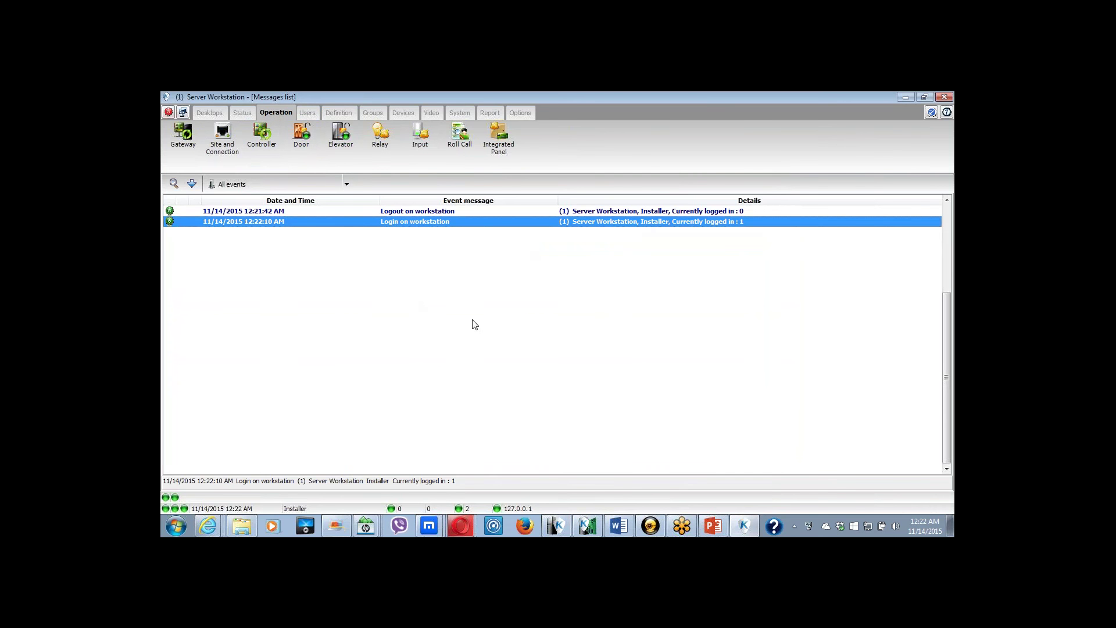
# Switch to the Word document to review the elevator control configuration procedure, and return to EntraPass
pyautogui.click(637, 529)
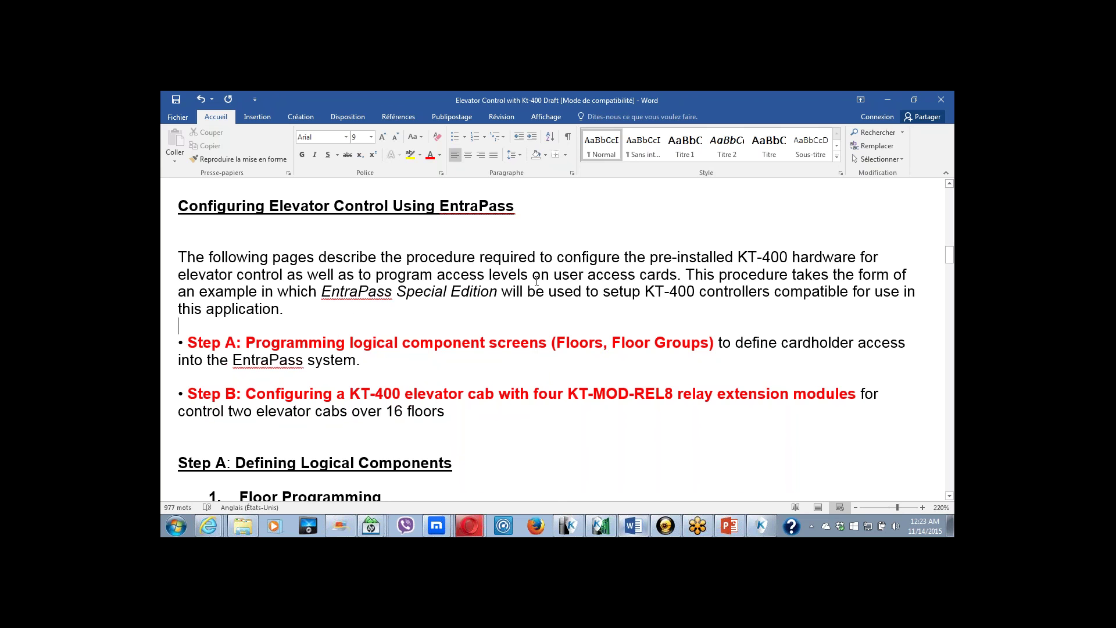
pyautogui.click(889, 99)
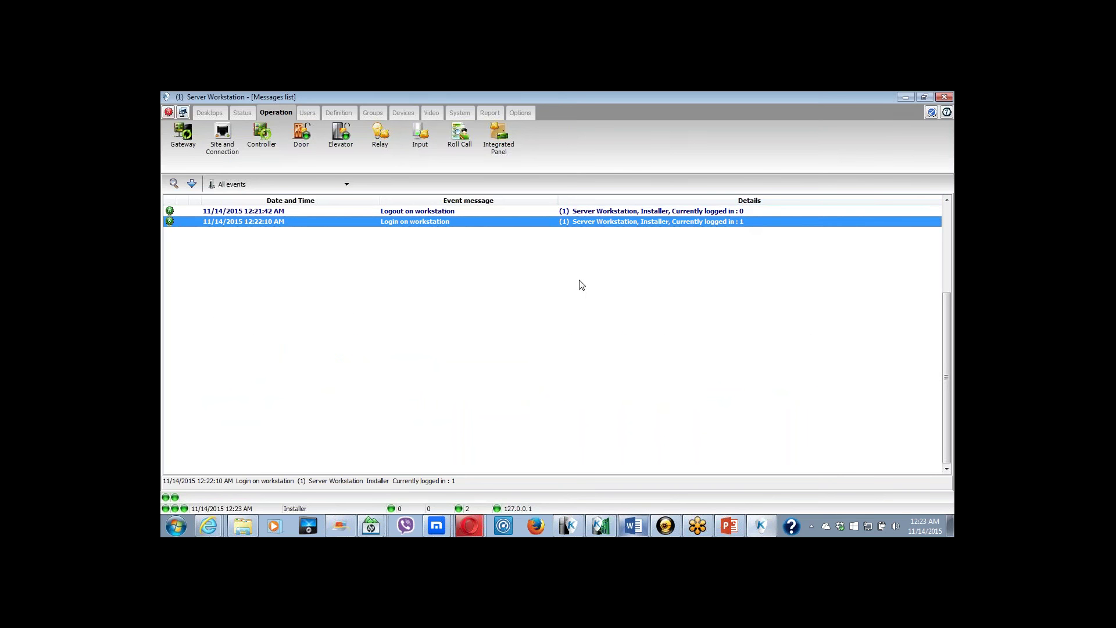
# Create and save a floor named "Floor 1" for the Elevator control site
pyautogui.click(343, 114)
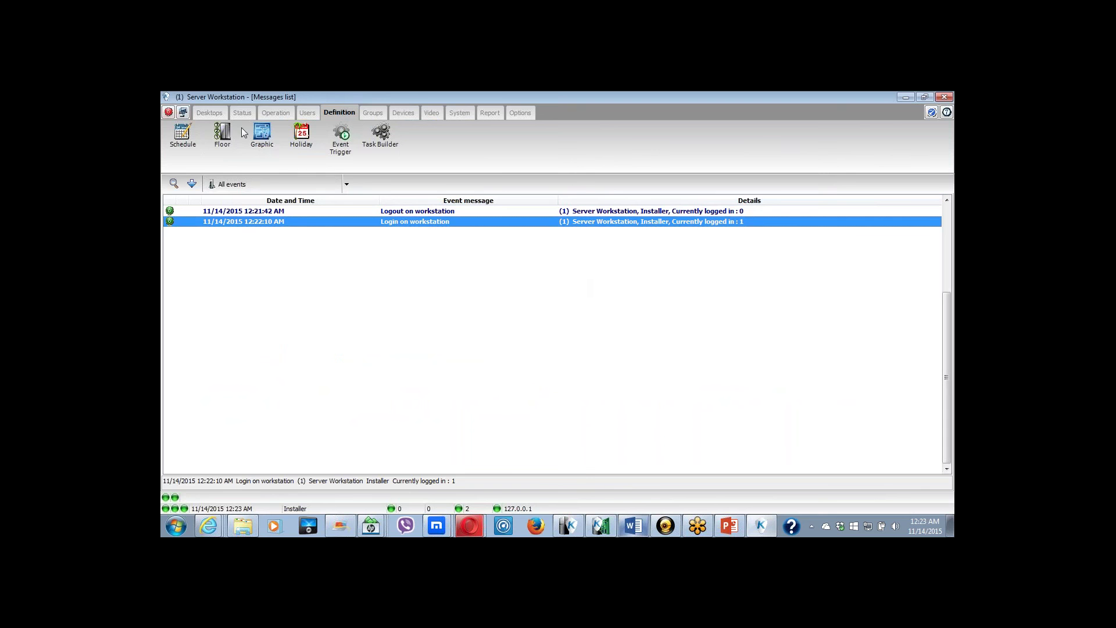
pyautogui.click(222, 136)
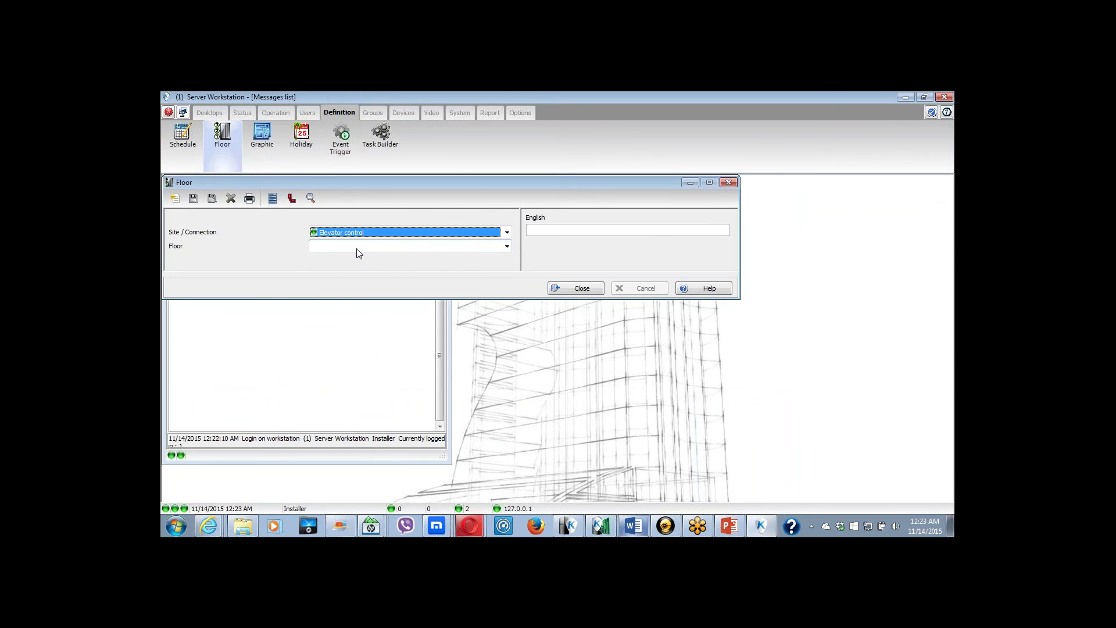
pyautogui.click(176, 199)
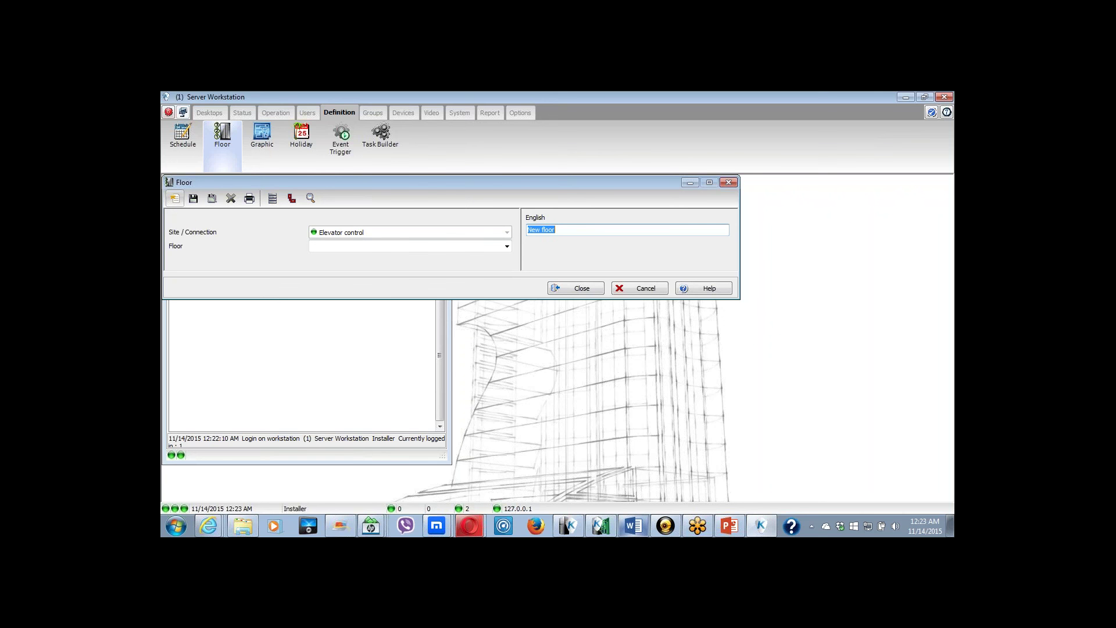
pyautogui.write('Floor 1')
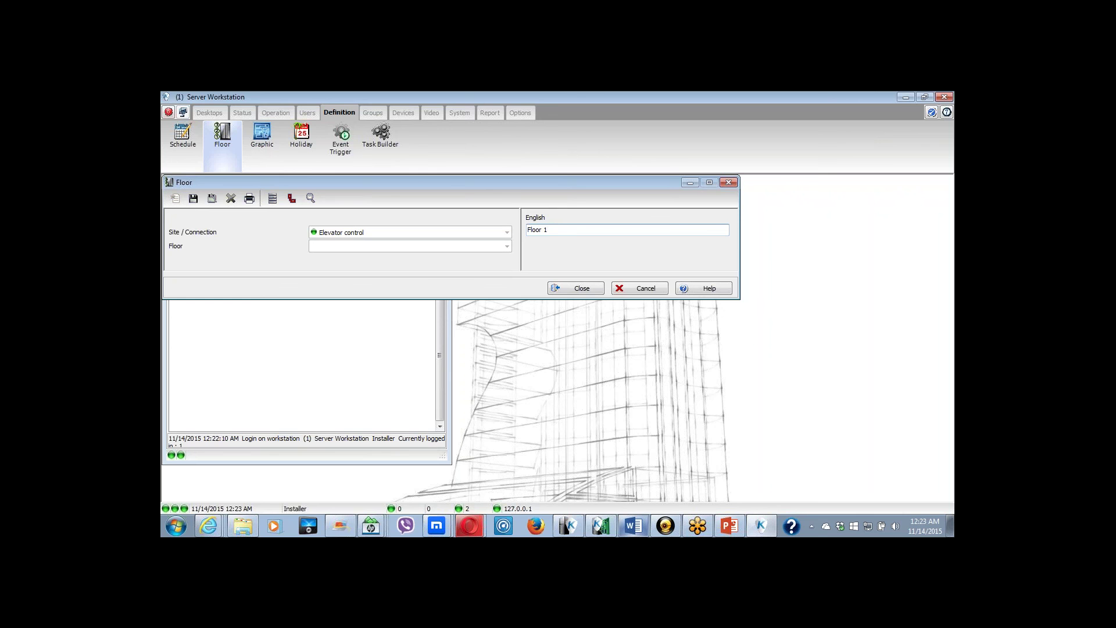
pyautogui.click(192, 200)
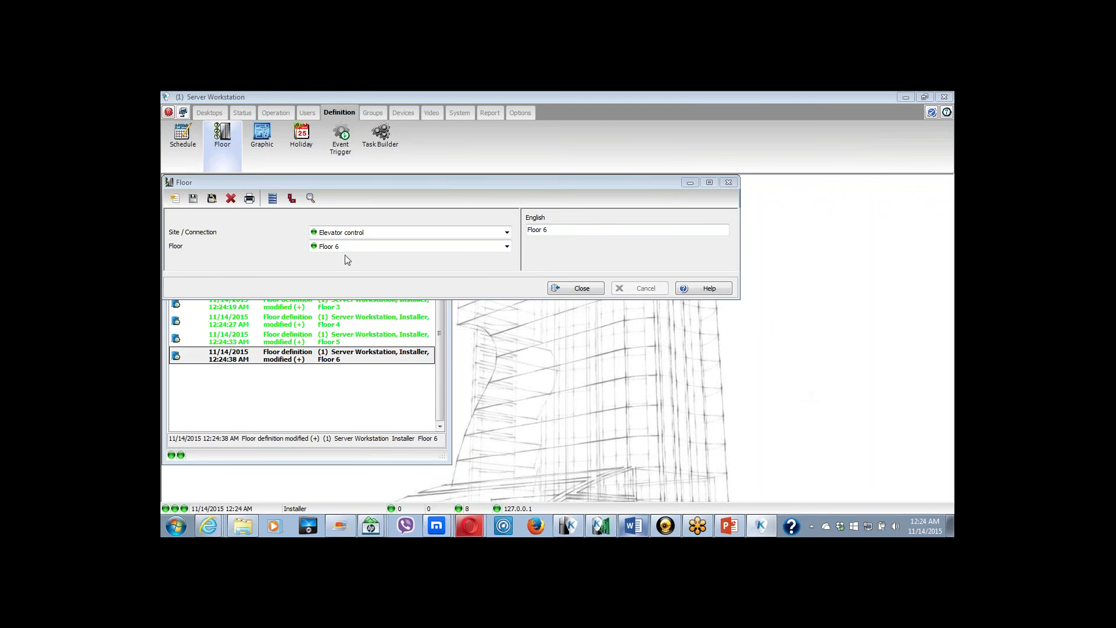
# Add and save a new floor named "Floor 7" for the Elevator control site
pyautogui.click(174, 198)
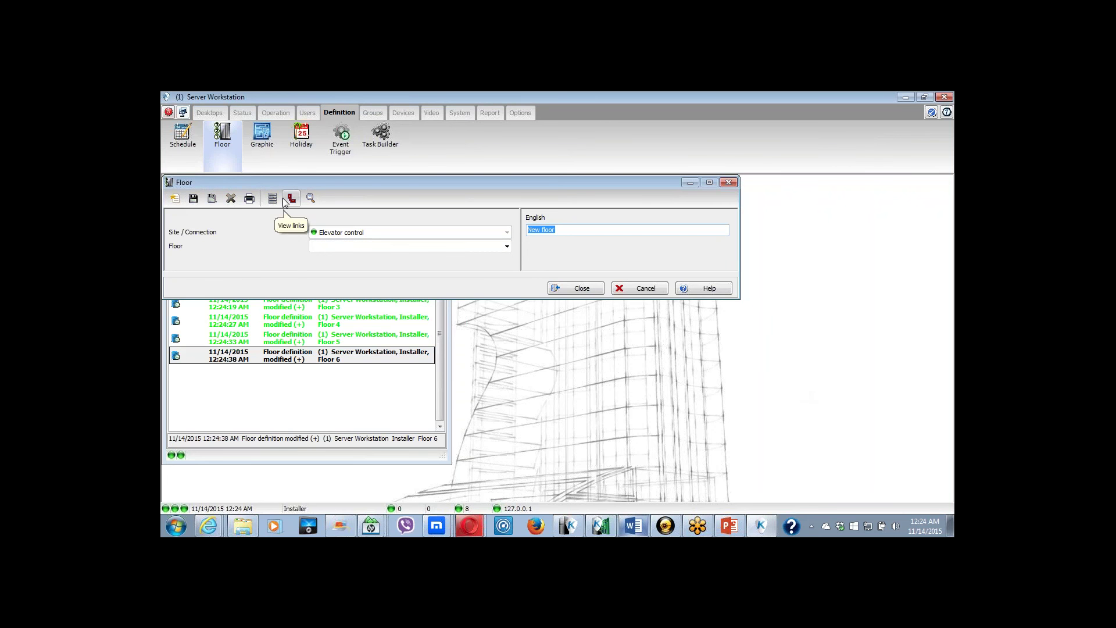
pyautogui.write('Floor 7')
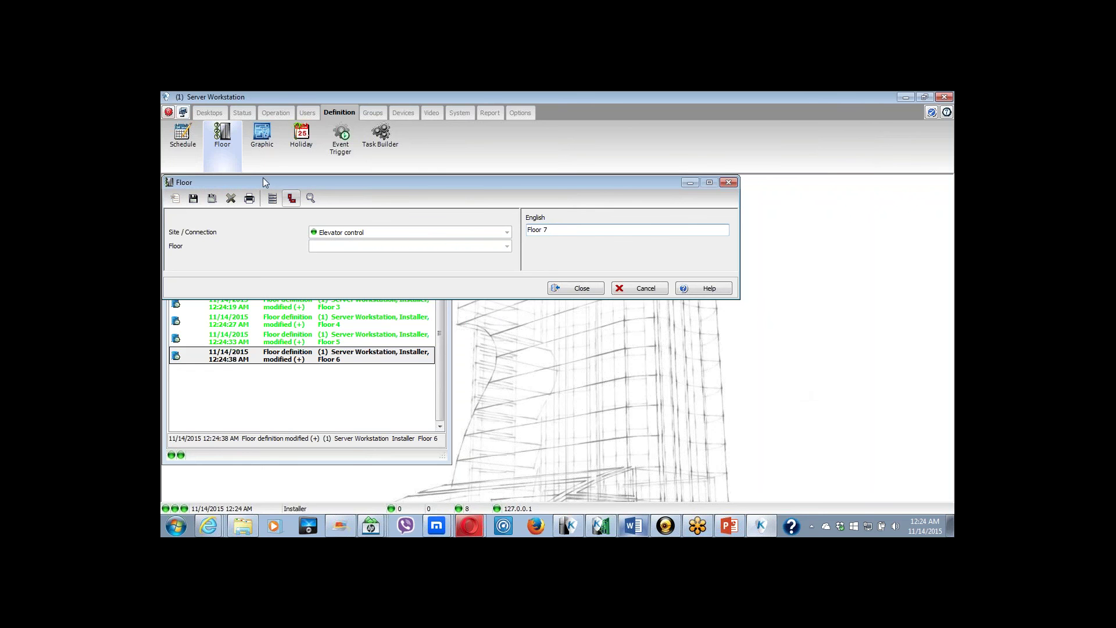
pyautogui.click(193, 198)
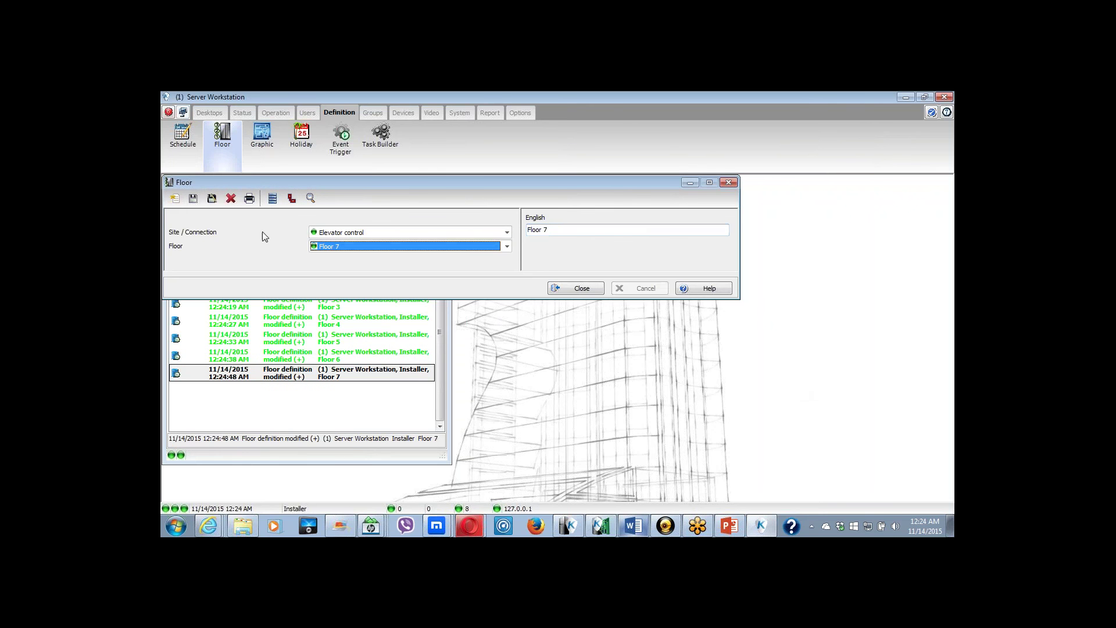
# Add and save a floor named "Floor SS" and close the floor definitions
pyautogui.click(175, 199)
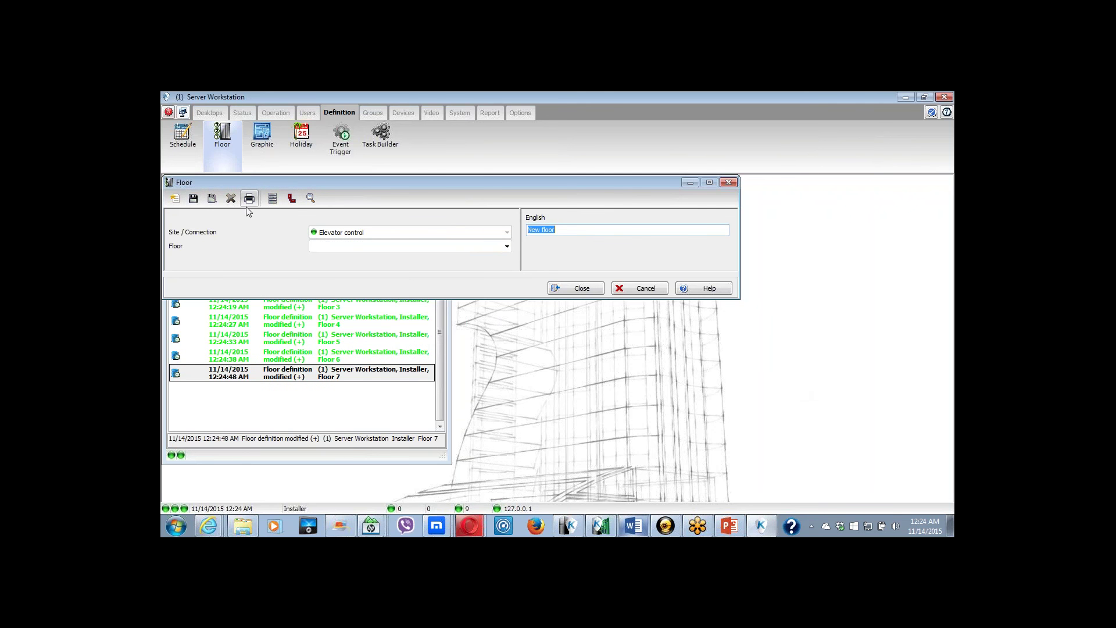
pyautogui.write('Floor SS')
pyautogui.click(193, 199)
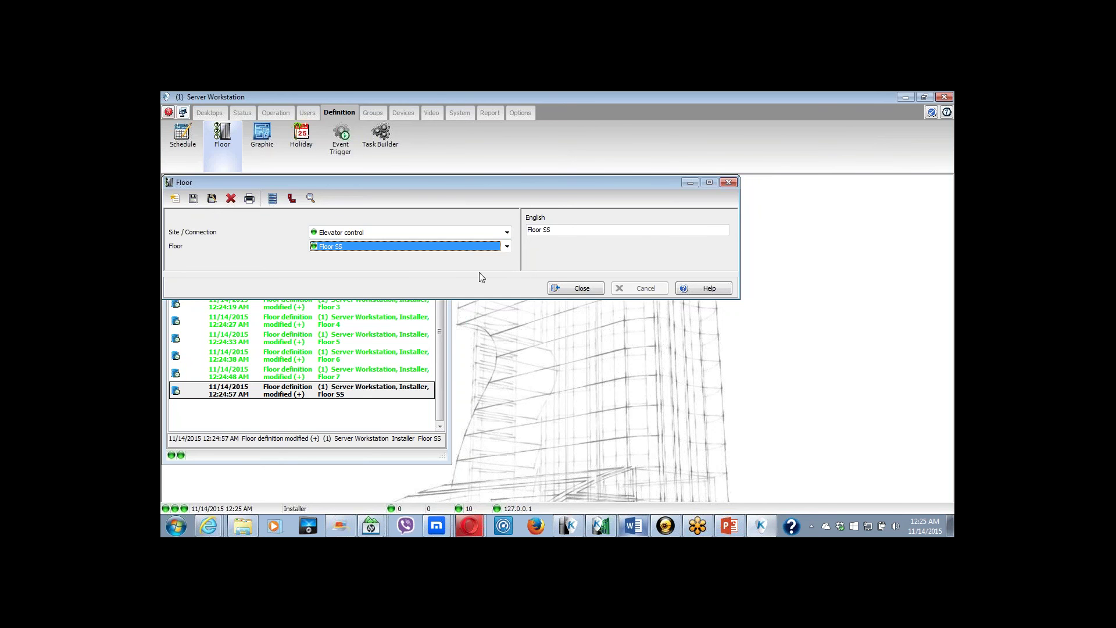
pyautogui.click(581, 290)
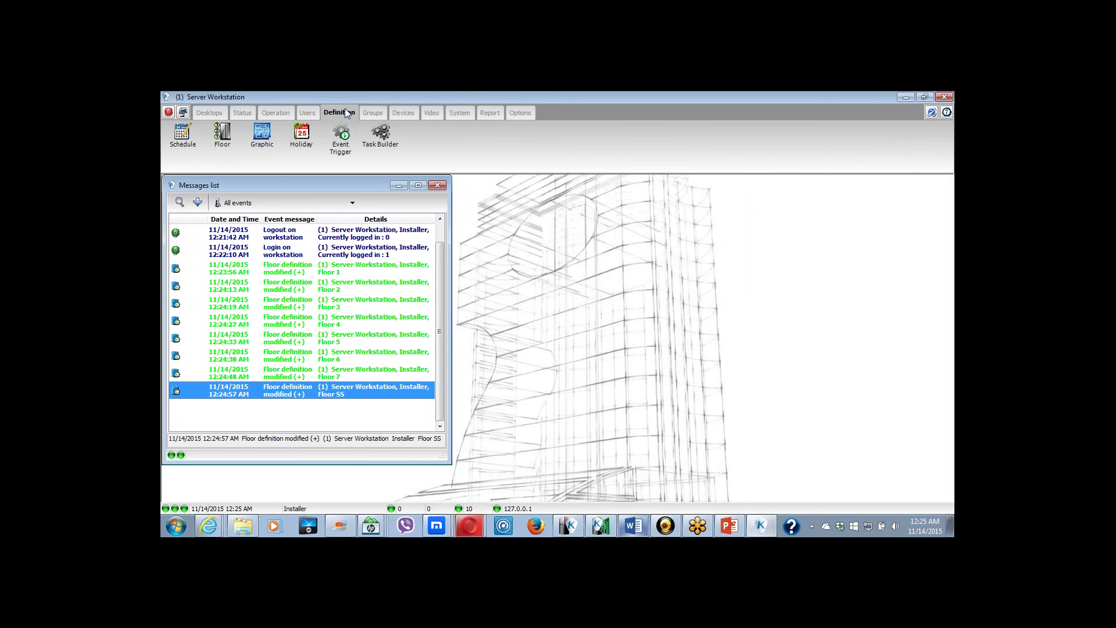
# Create a floor group named "floor group 1" for the Elevator control site, enable only Floor 1, and save it
pyautogui.click(373, 112)
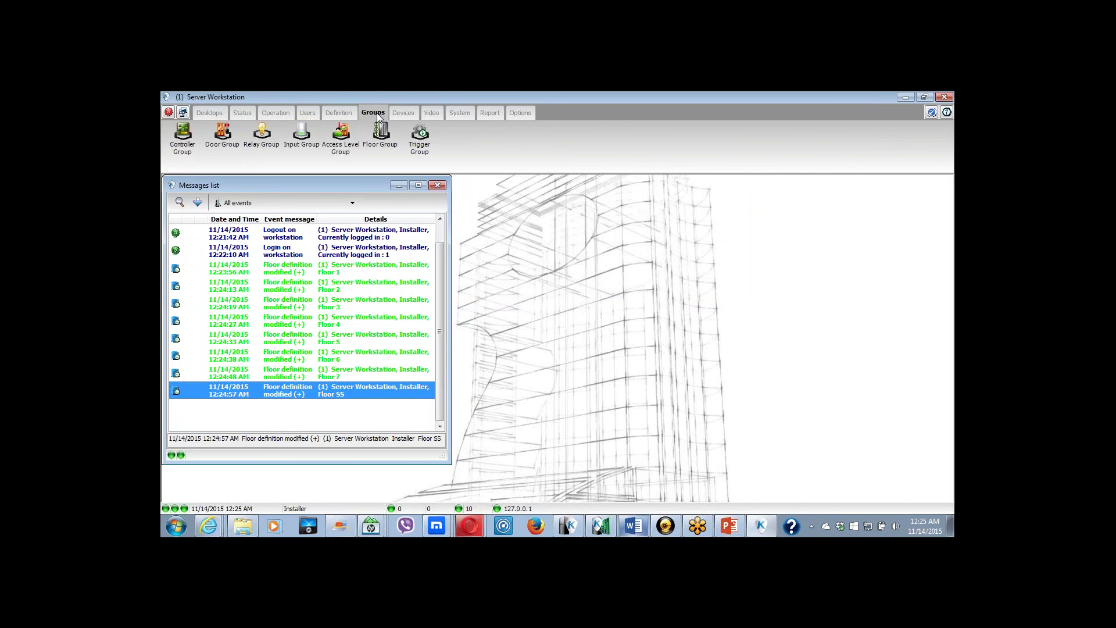
pyautogui.click(382, 146)
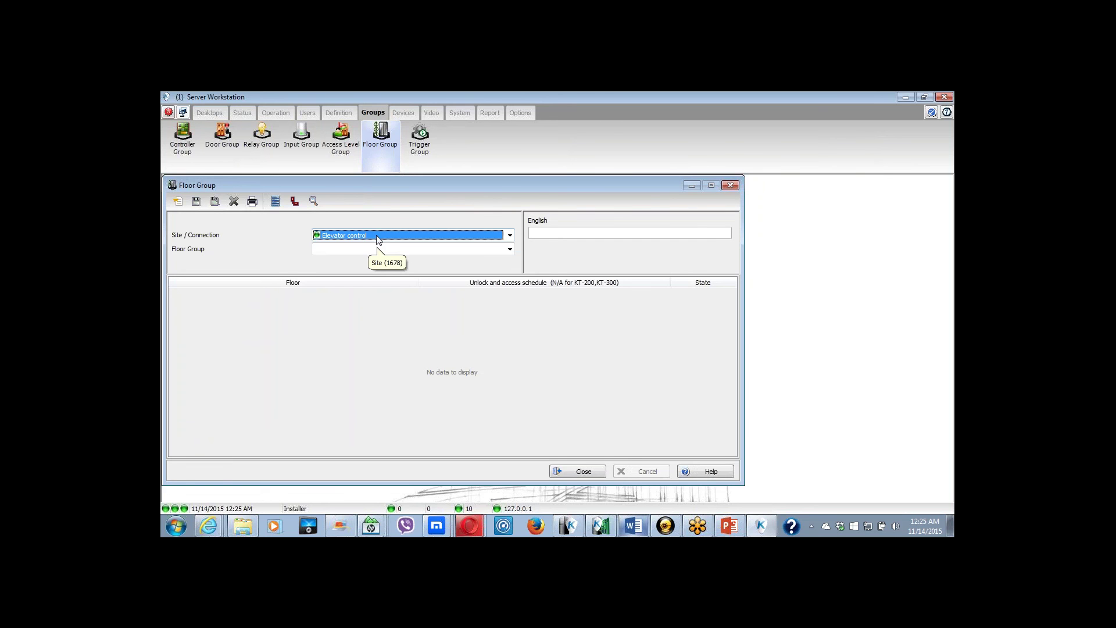
pyautogui.click(324, 250)
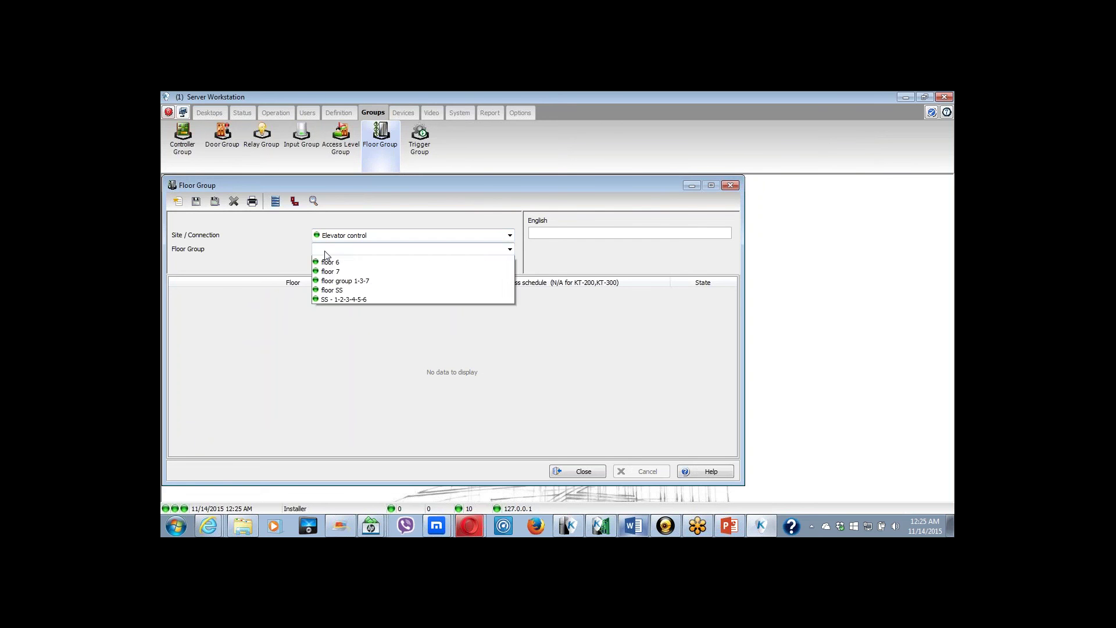
pyautogui.click(290, 245)
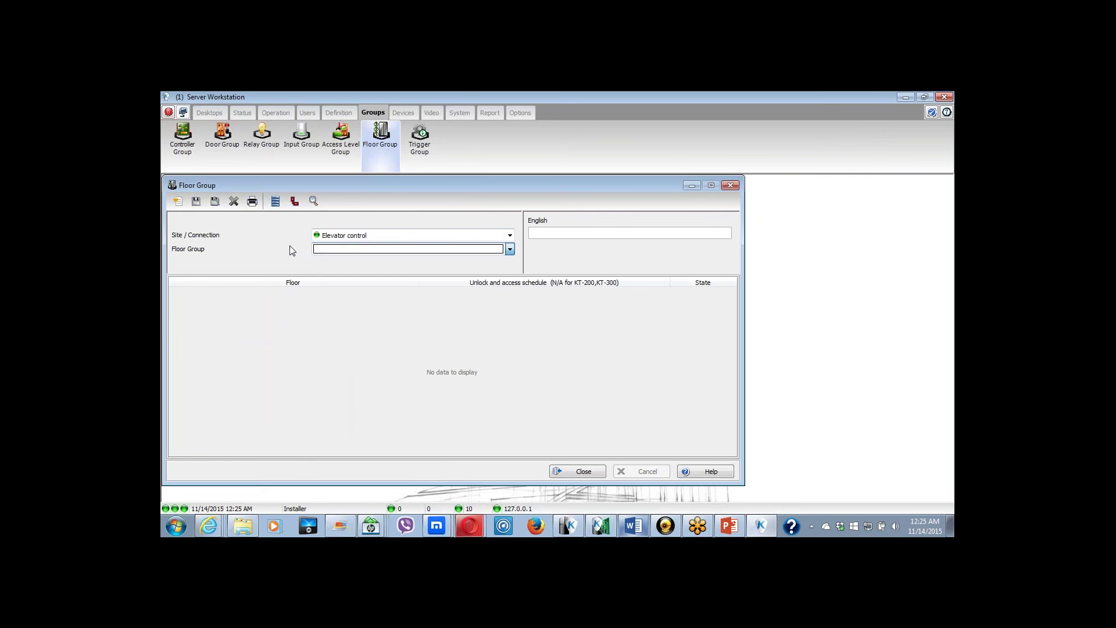
pyautogui.click(177, 202)
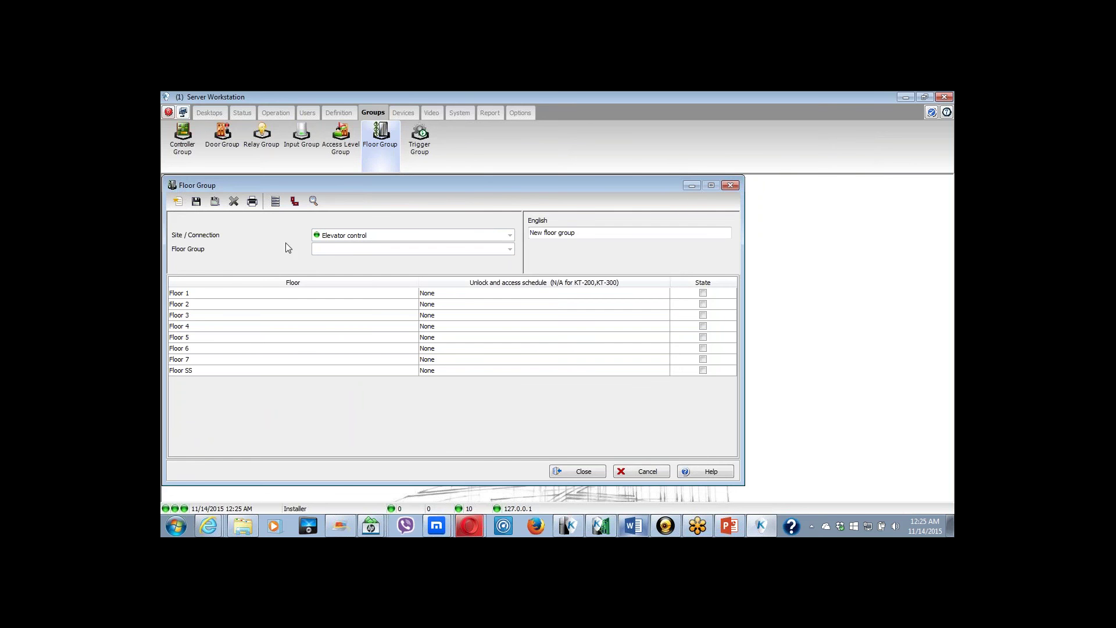
pyautogui.moveTo(582, 234); pyautogui.dragTo(511, 236)
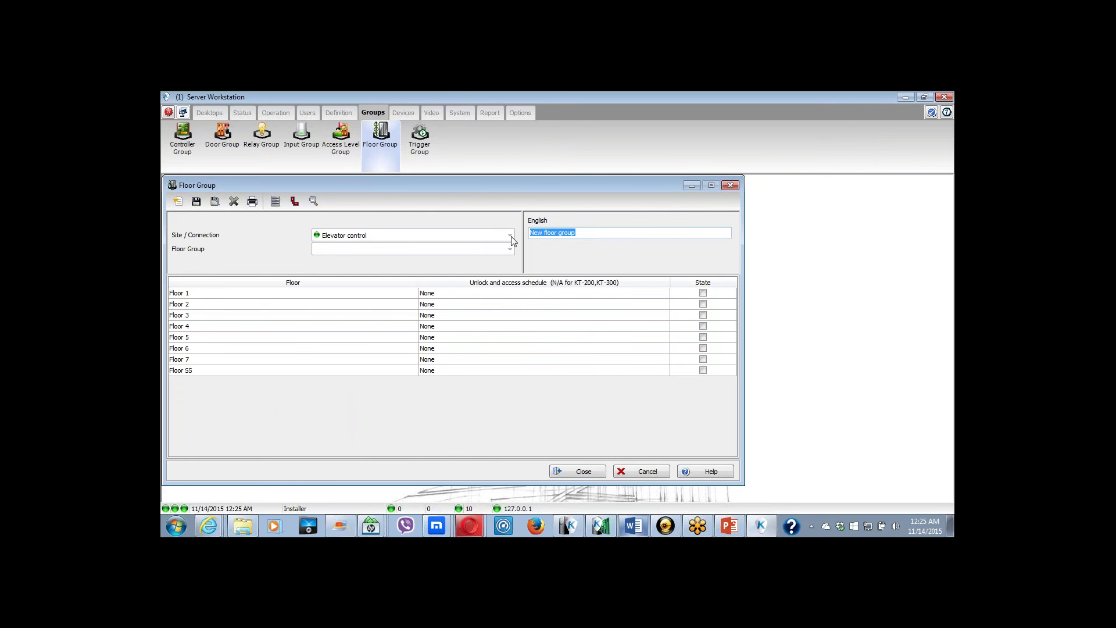
pyautogui.click(544, 233)
pyautogui.press('BackSpace')
pyautogui.click(569, 235)
pyautogui.click(704, 293)
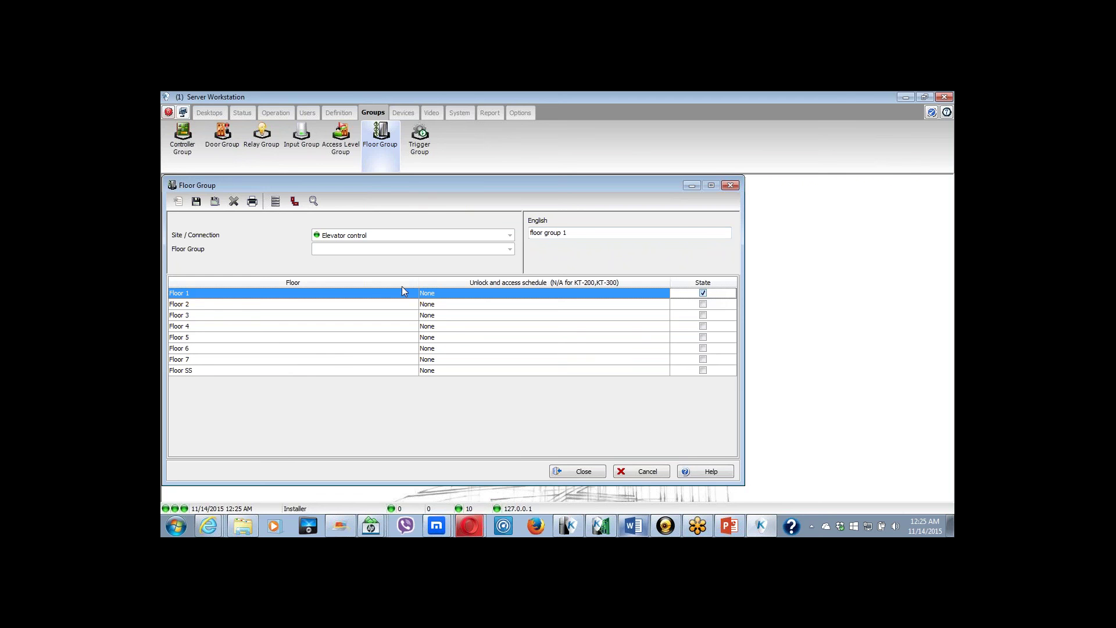
pyautogui.click(197, 202)
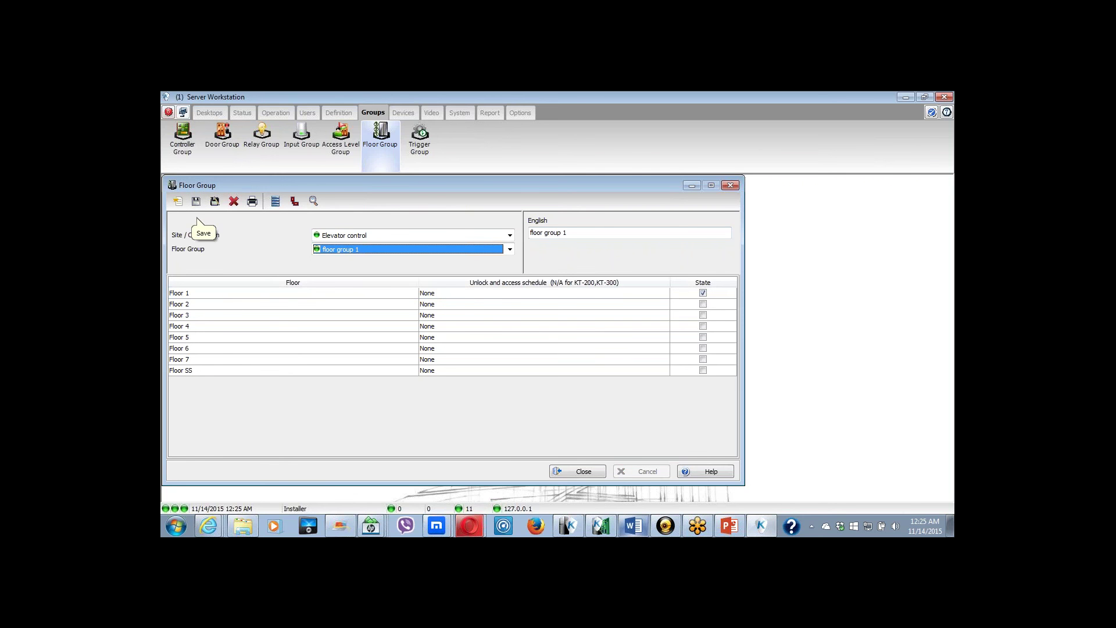
# Create a floor group named "floor group 2" with only Floor 2 enabled, and save it
pyautogui.click(177, 202)
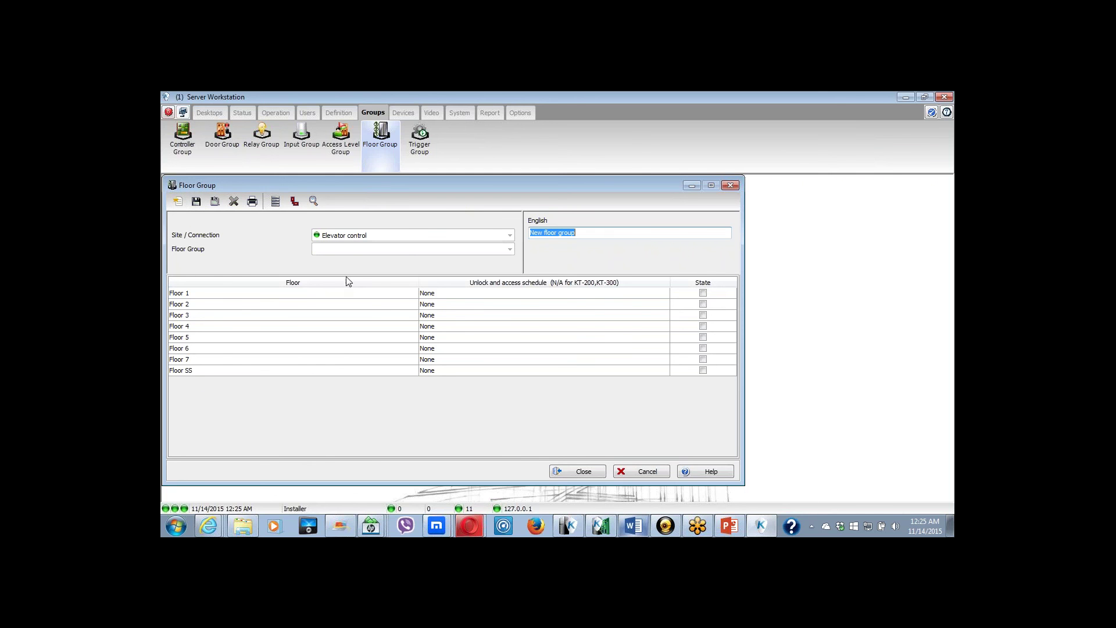
pyautogui.doubleClick(542, 234)
pyautogui.press('BackSpace')
pyautogui.press('Delete')
pyautogui.press('End')
pyautogui.click(703, 304)
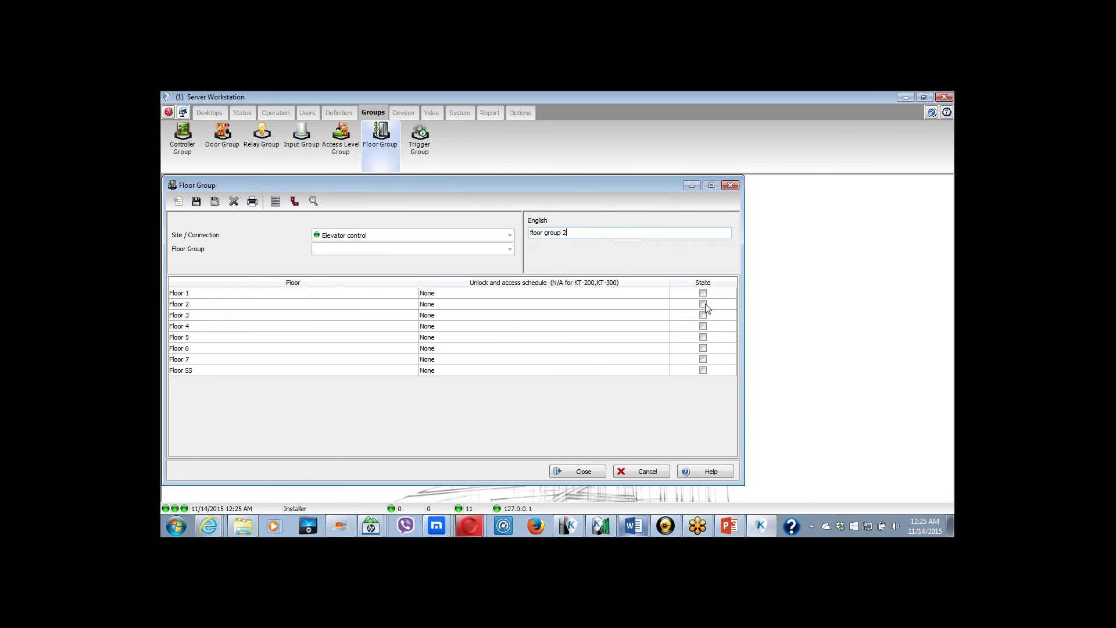
pyautogui.click(196, 201)
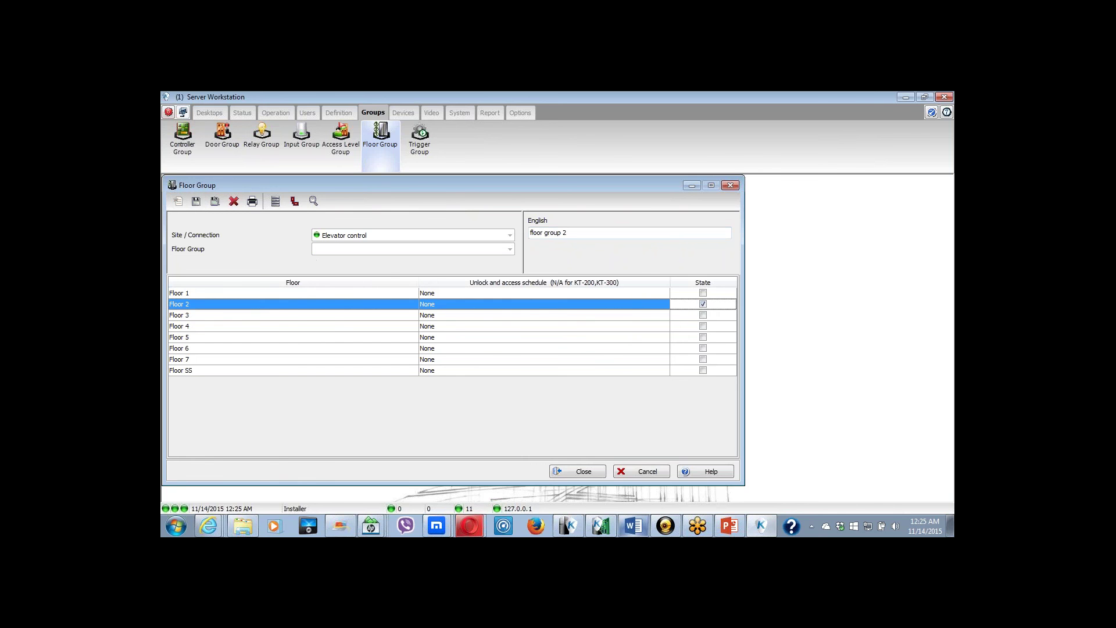
# Create a floor group named "floor group 3" with only Floor 3 enabled, and save it
pyautogui.click(177, 201)
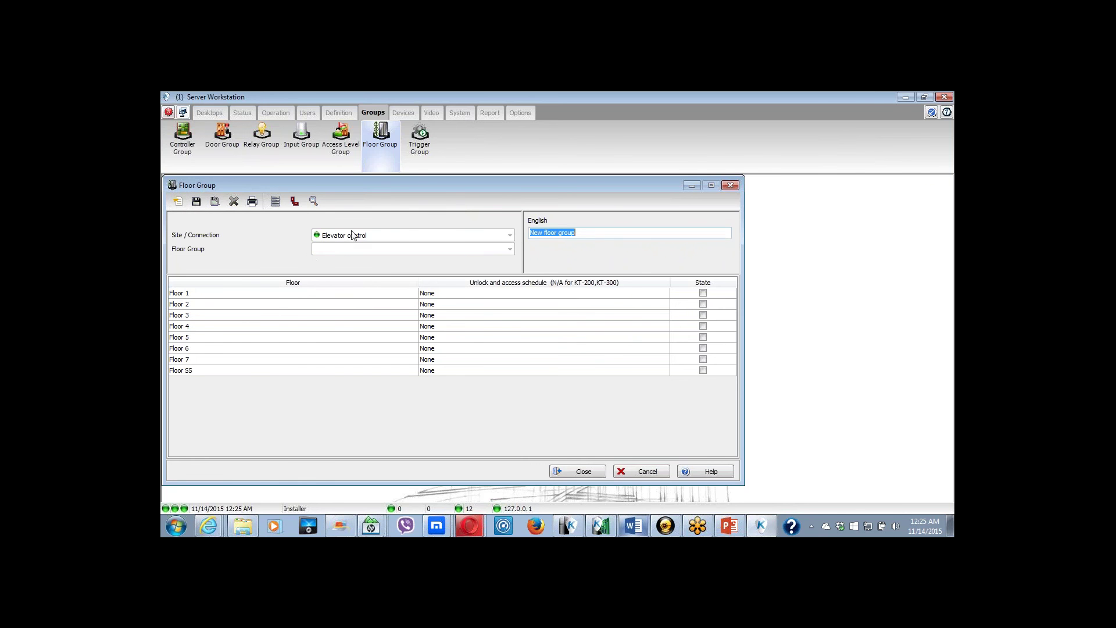
pyautogui.click(544, 236)
pyautogui.press('BackSpace')
pyautogui.press('BackSpace')
pyautogui.press('BackSpace')
pyautogui.press('BackSpace')
pyautogui.click(569, 234)
pyautogui.click(704, 317)
pyautogui.click(704, 317)
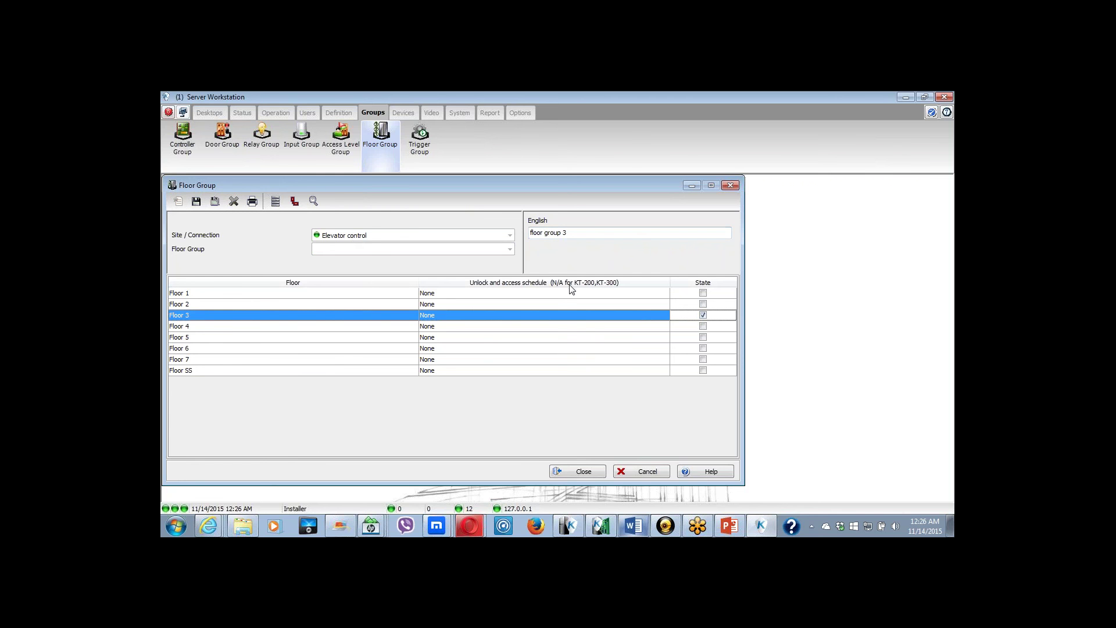
pyautogui.click(197, 201)
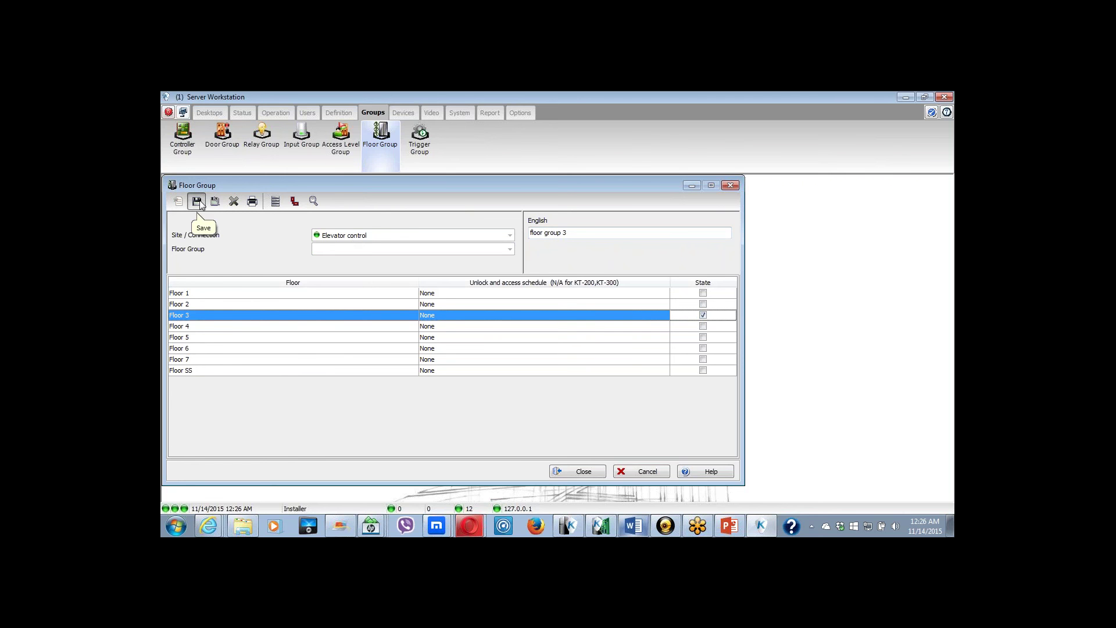
pyautogui.click(197, 202)
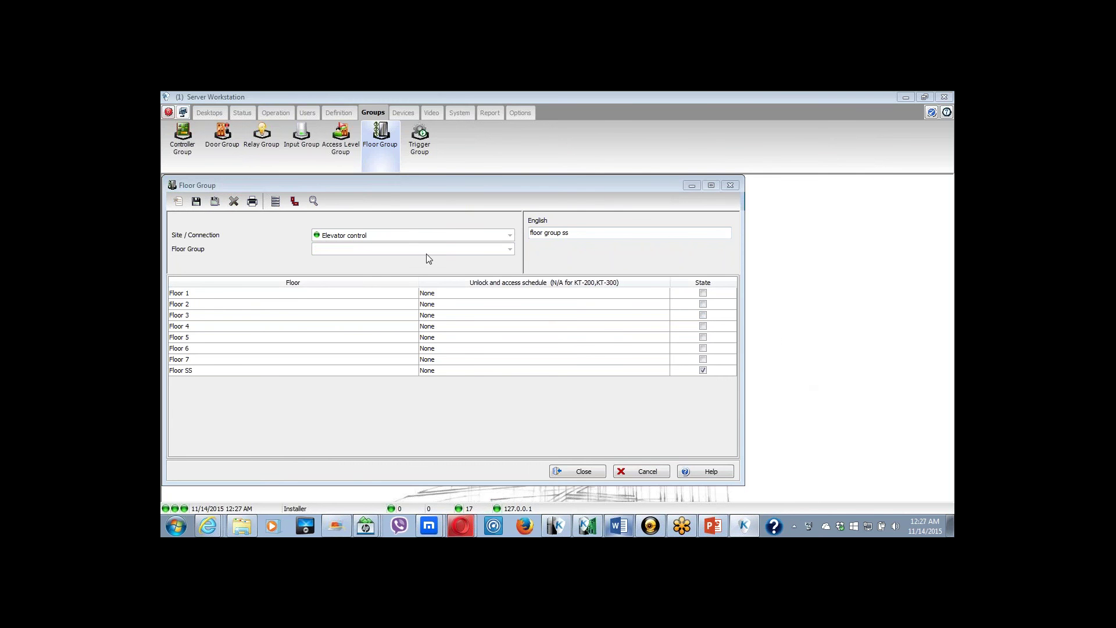
# Save the floor group "floor group ss" with Floor SS enabled
pyautogui.click(200, 203)
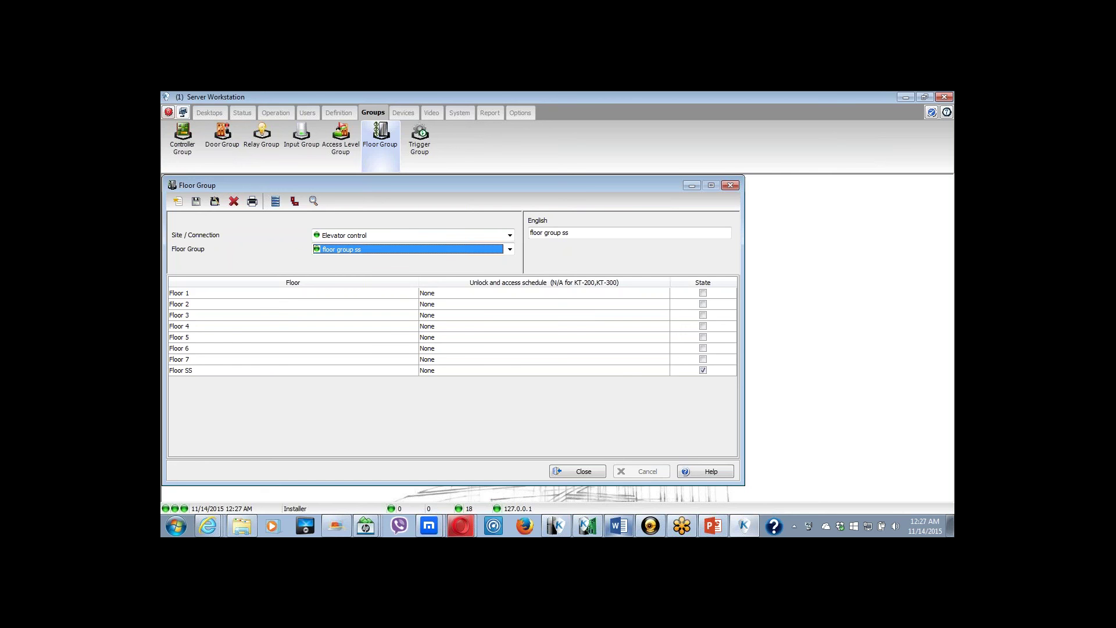
# Start a new floor group named "floor group" for the Elevator control site and enable Floor 1, Floor 3 and Floor 6
pyautogui.click(178, 202)
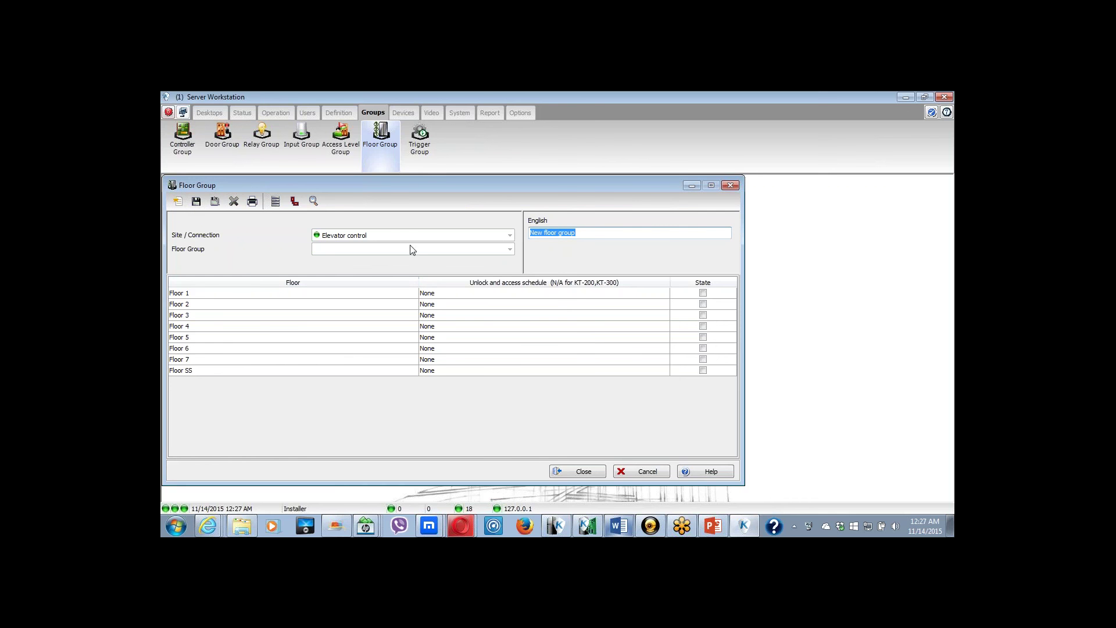
pyautogui.click(545, 232)
pyautogui.press('BackSpace')
pyautogui.press('BackSpace')
pyautogui.press('BackSpace')
pyautogui.press('BackSpace')
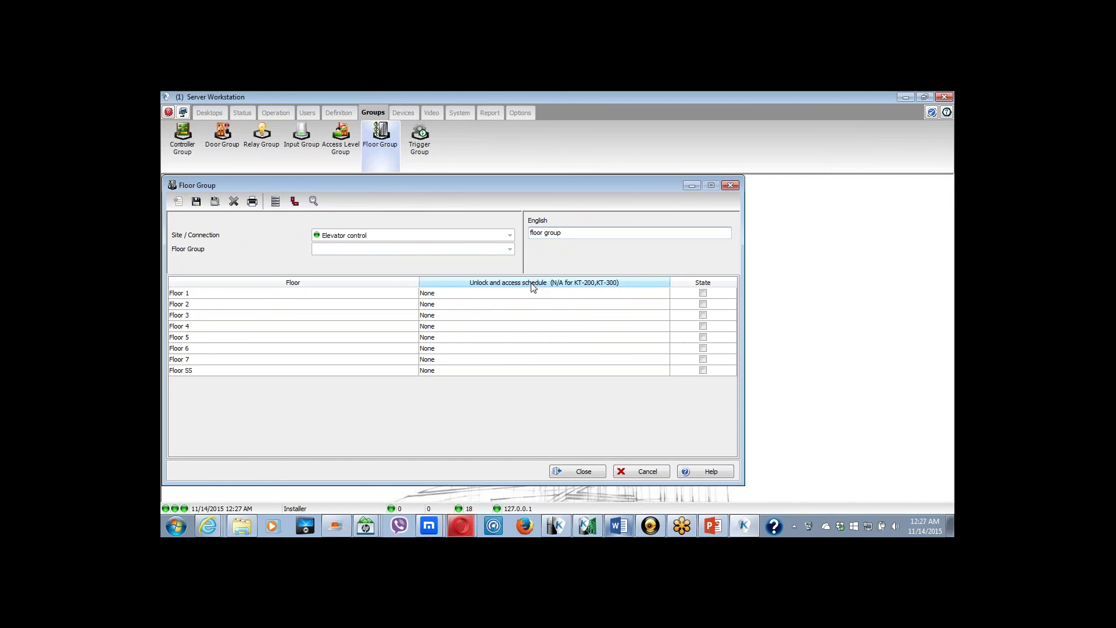
pyautogui.click(703, 293)
pyautogui.click(704, 293)
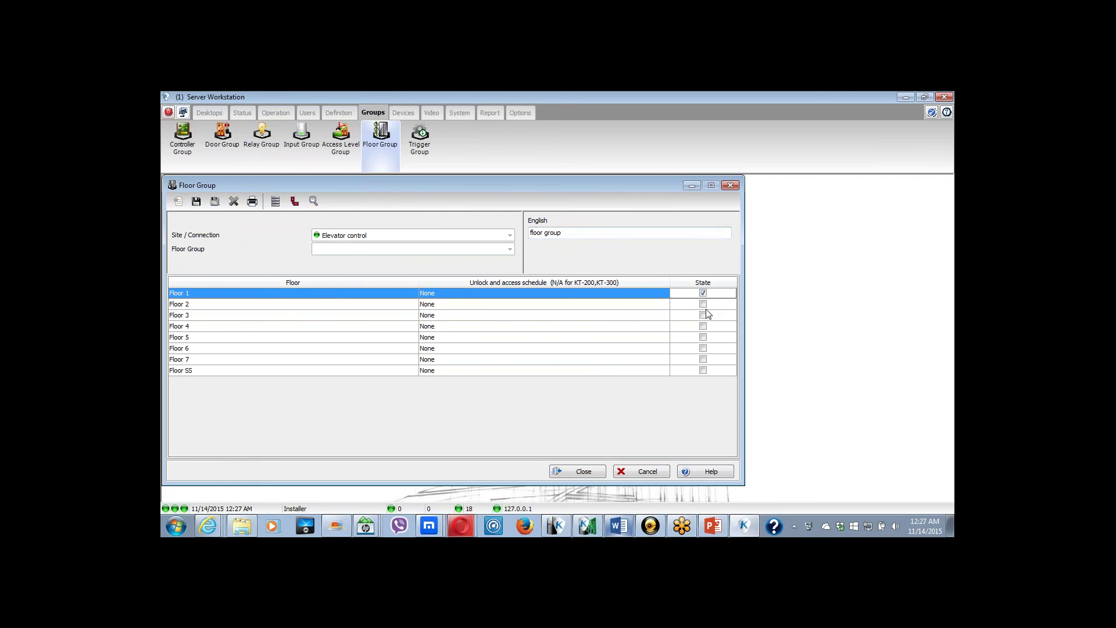
pyautogui.click(703, 316)
pyautogui.click(703, 316)
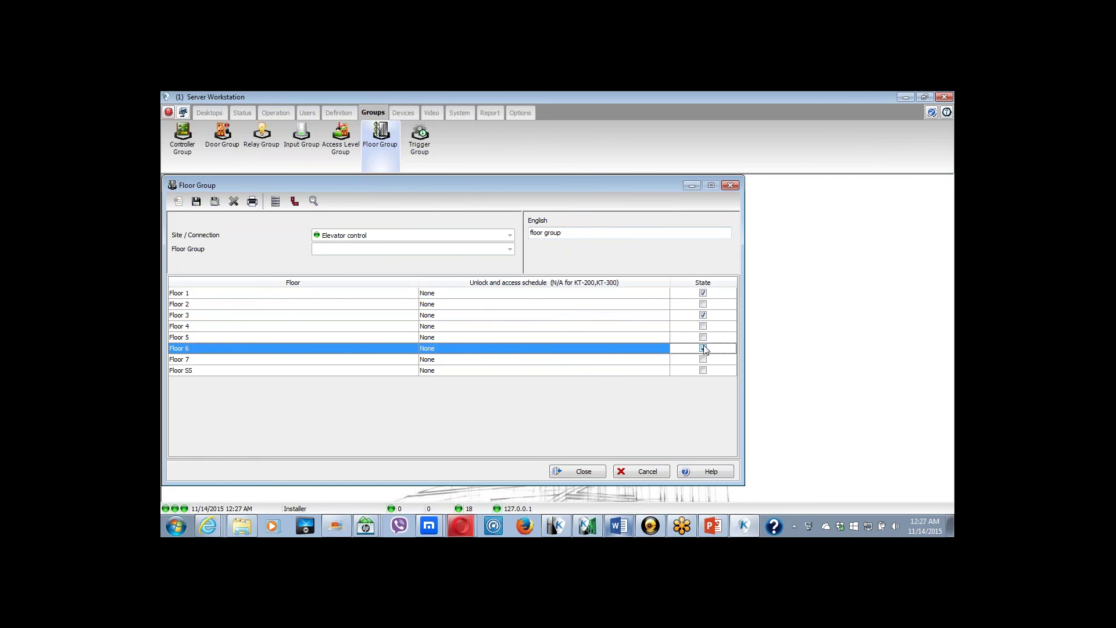
pyautogui.click(704, 349)
pyautogui.click(704, 348)
# Complete the new floor group's name as "floor group 1-3-7" and save it
pyautogui.click(595, 234)
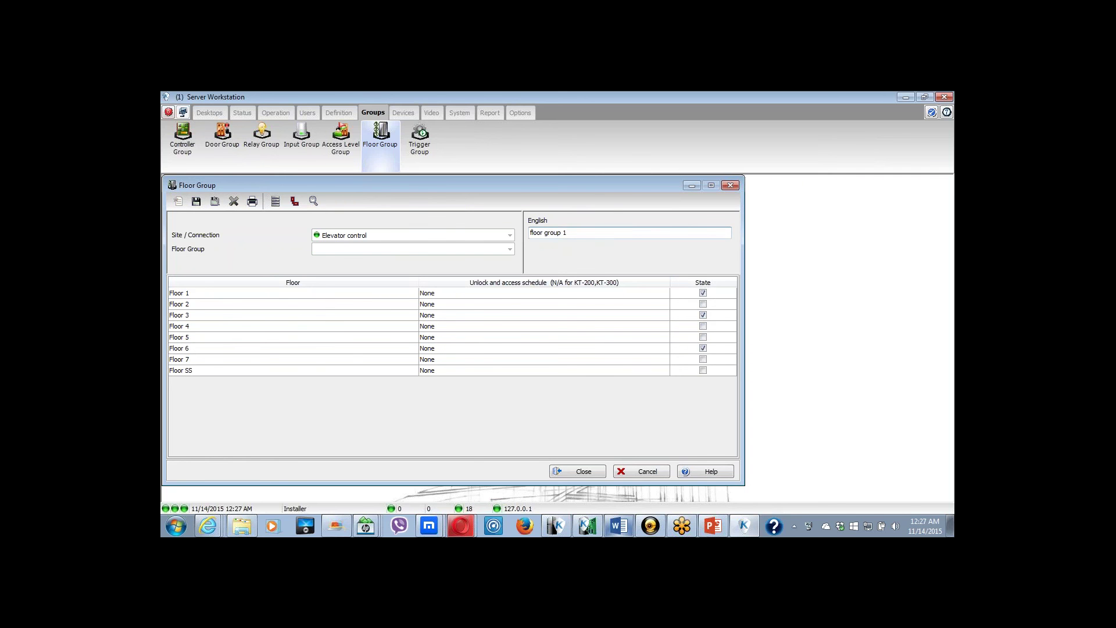
pyautogui.write('-3-7')
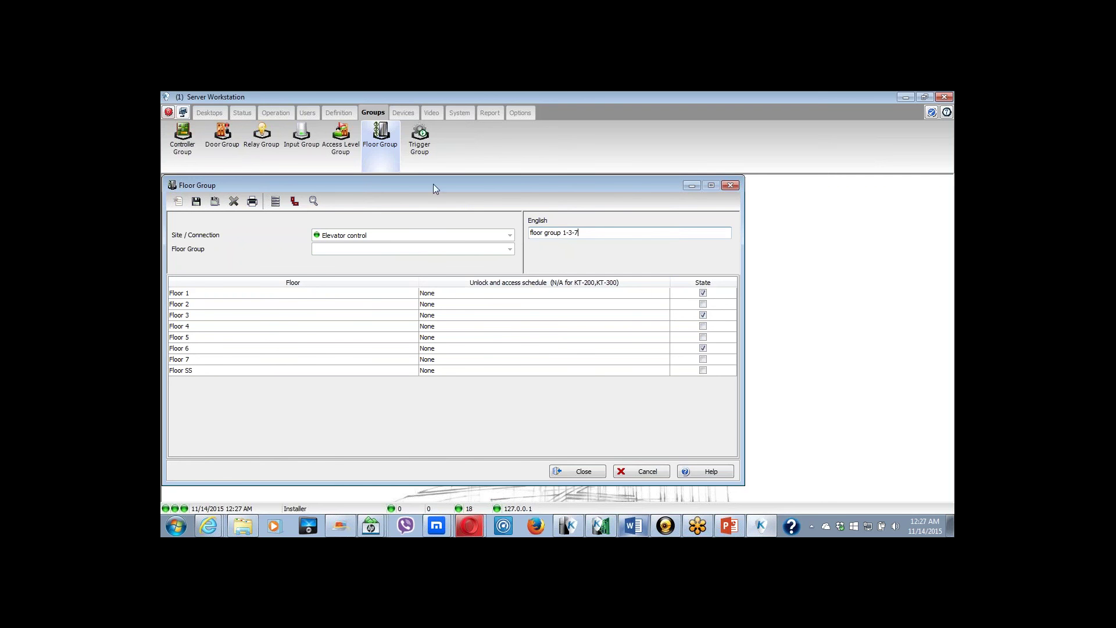
pyautogui.click(196, 202)
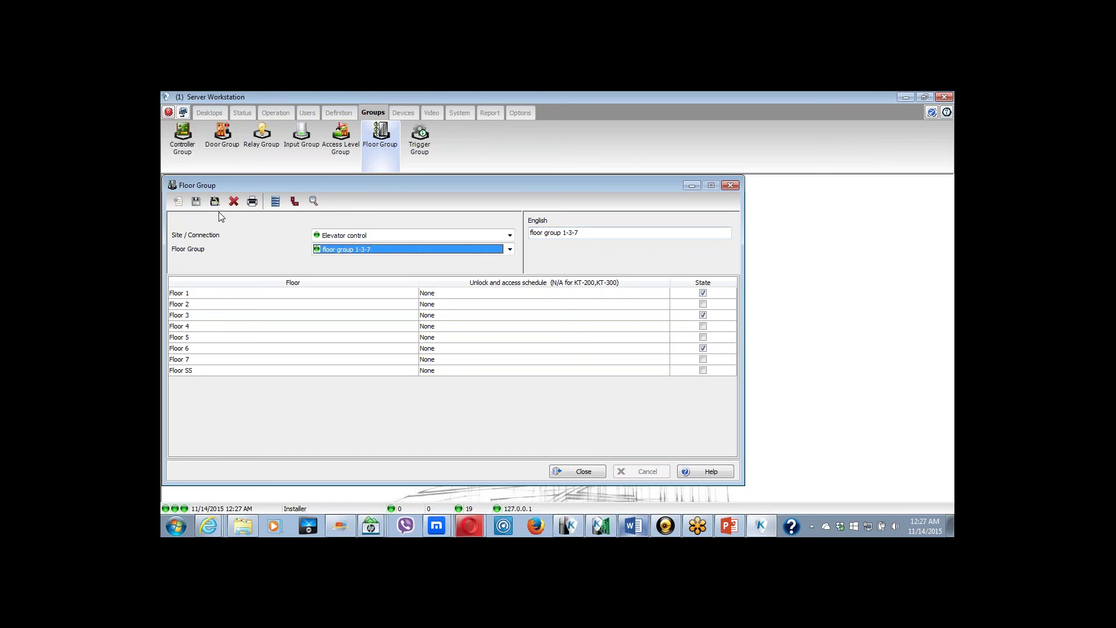
# Create a floor group named "floor group 1&3" without enabling any floors, save it, and close the floor group definition
pyautogui.click(178, 201)
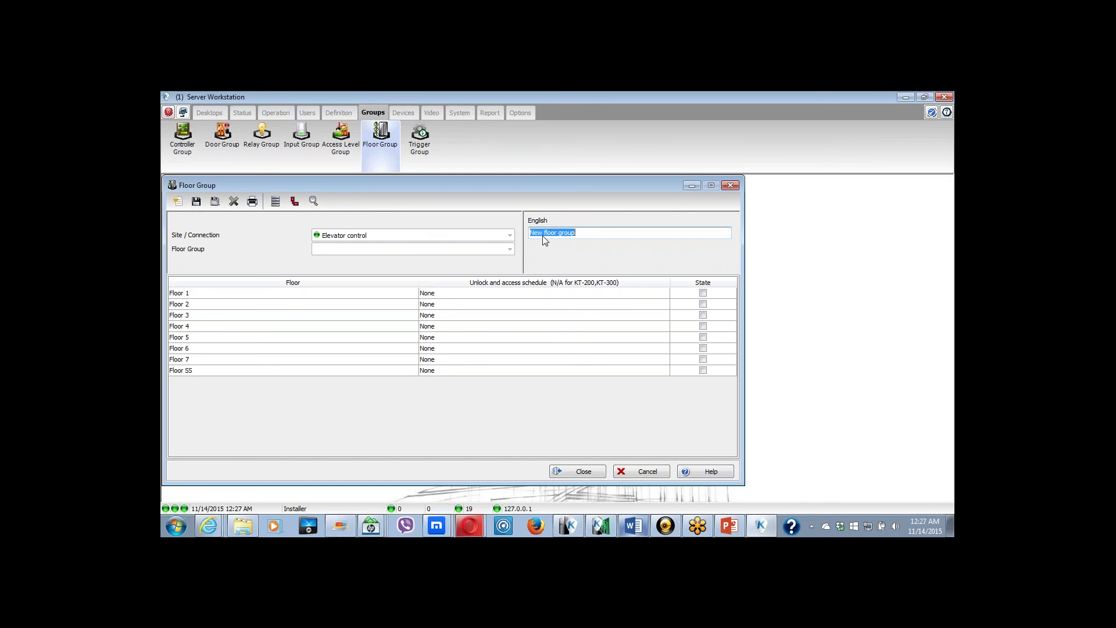
pyautogui.moveTo(544, 237); pyautogui.dragTo(530, 235)
pyautogui.press('BackSpace')
pyautogui.click(582, 234)
pyautogui.write('1')
pyautogui.write('8')
pyautogui.click(198, 202)
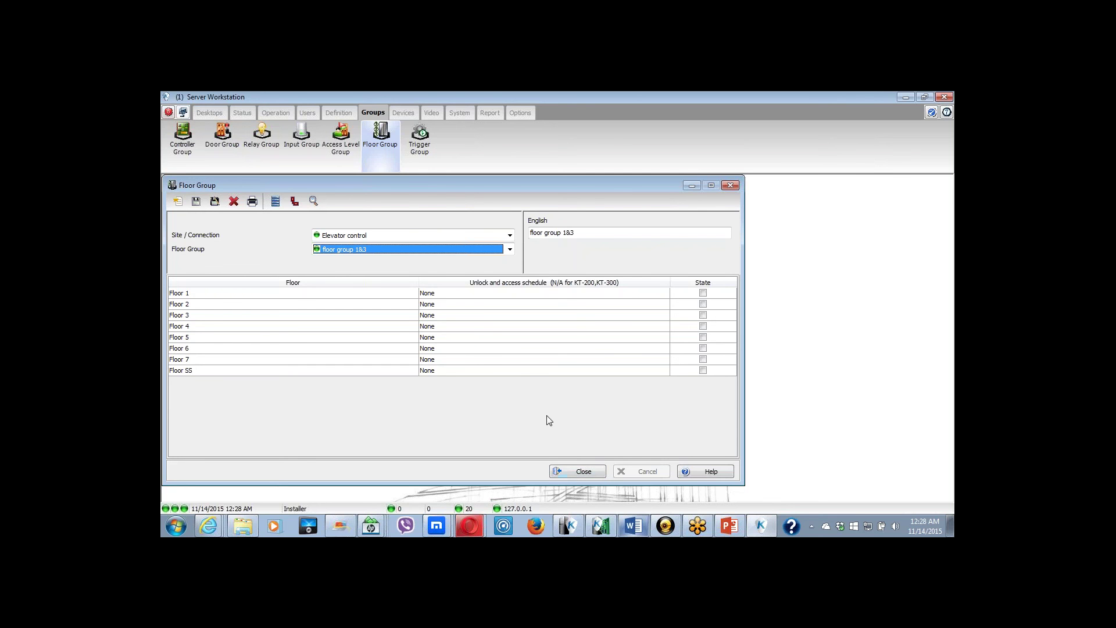
pyautogui.click(575, 472)
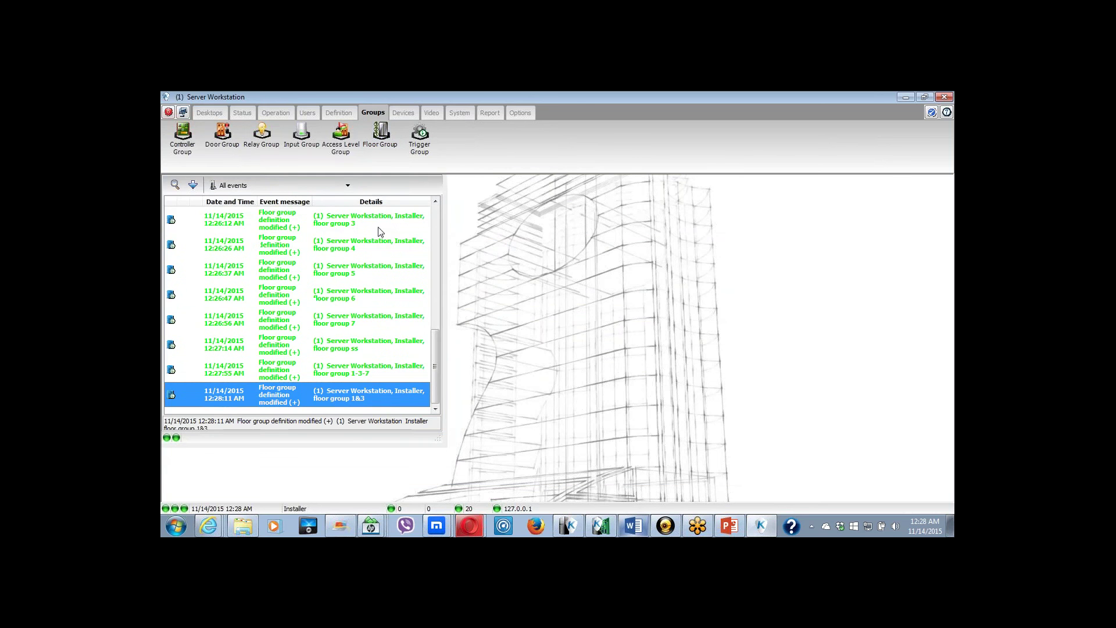
# Delete all events from the messages list
pyautogui.rightClick(369, 265)
pyautogui.click(401, 272)
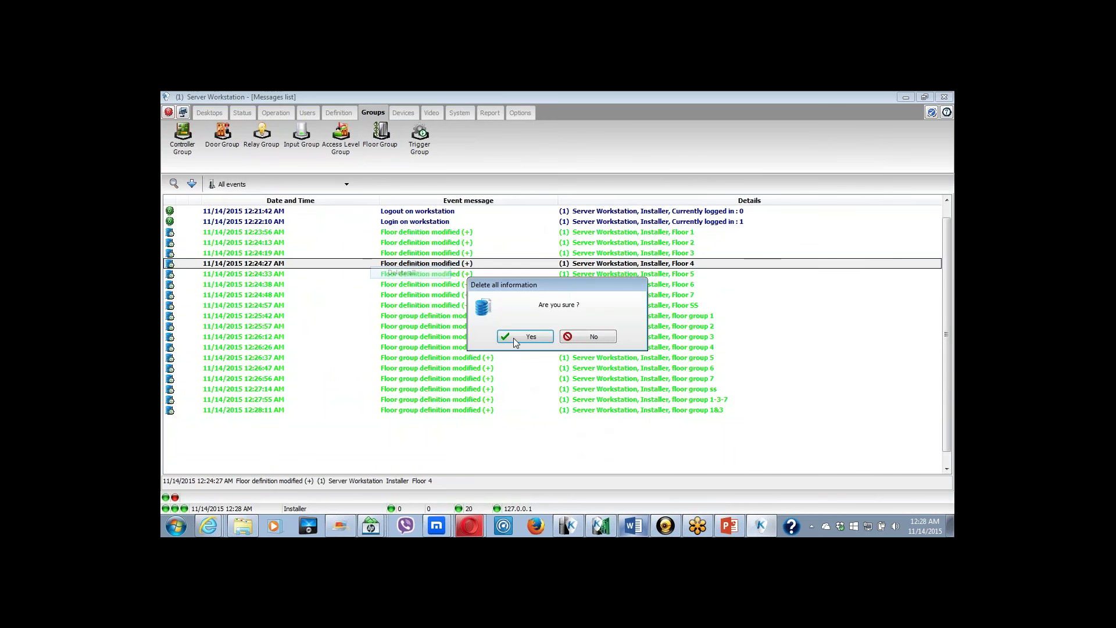
pyautogui.click(525, 337)
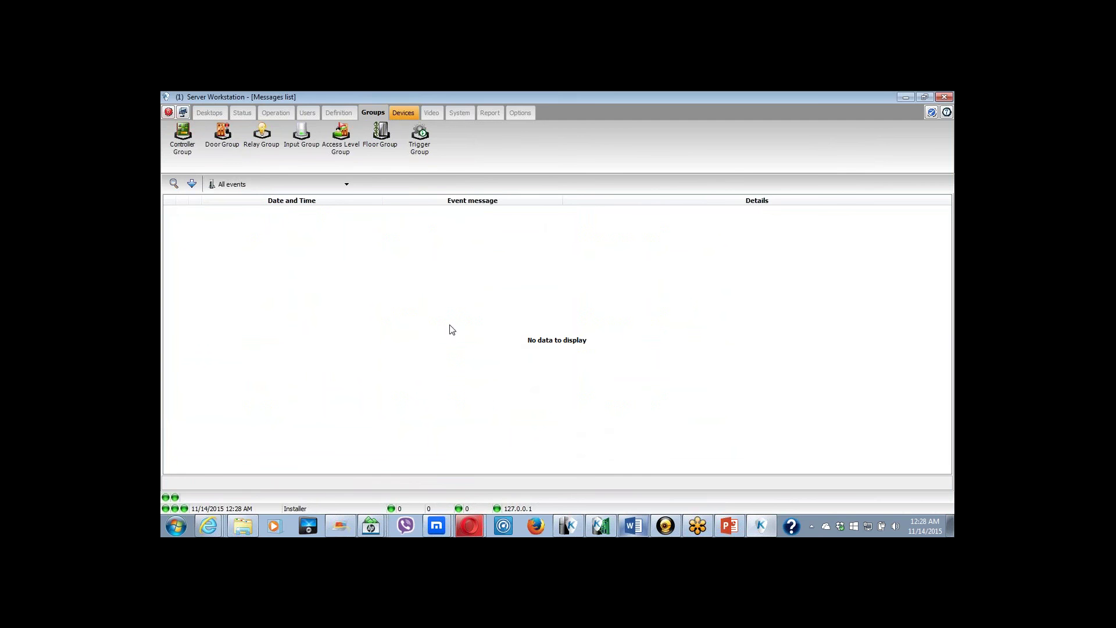
# Consult the elevator control procedure in Word, then return to EntraPass and open the KT-400 controller on the KT-400 - Elevator connection
pyautogui.click(641, 526)
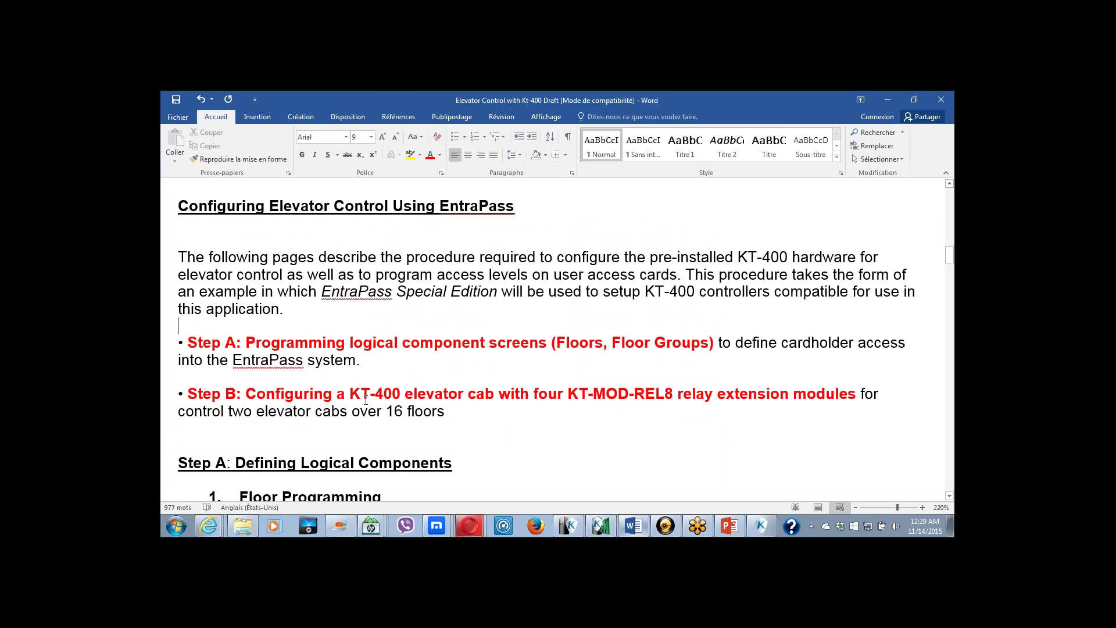
pyautogui.click(887, 103)
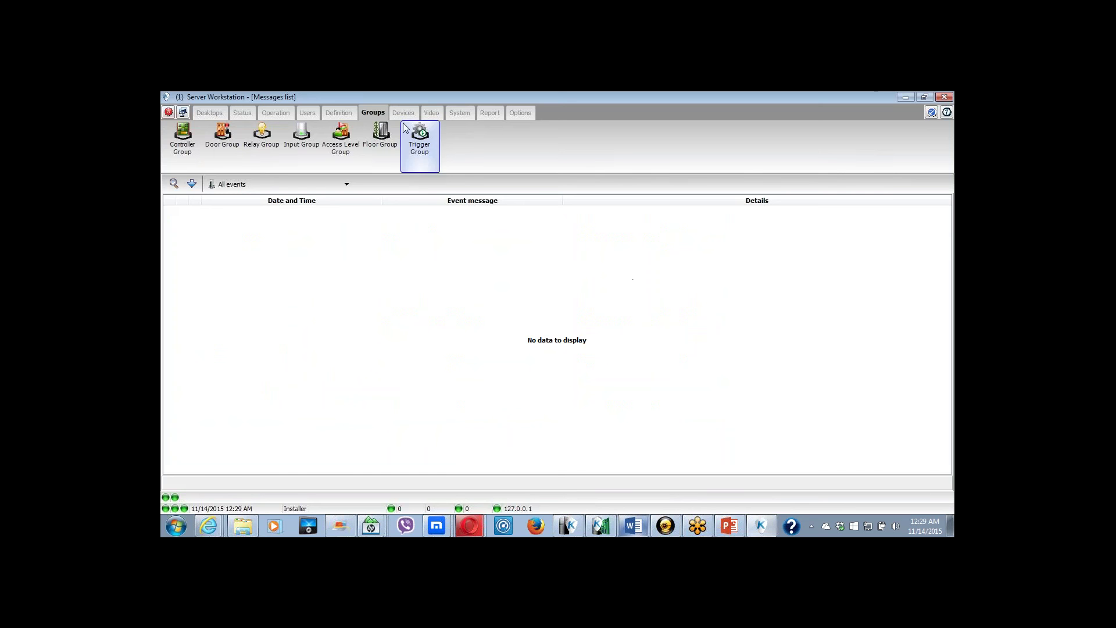
pyautogui.click(409, 113)
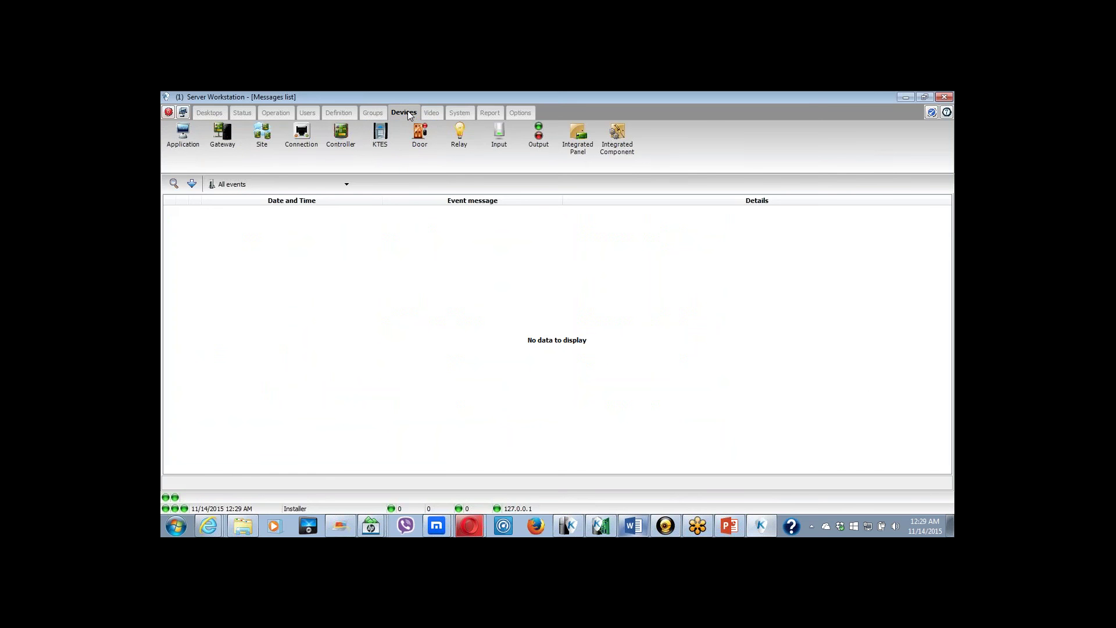
pyautogui.click(337, 137)
pyautogui.click(368, 255)
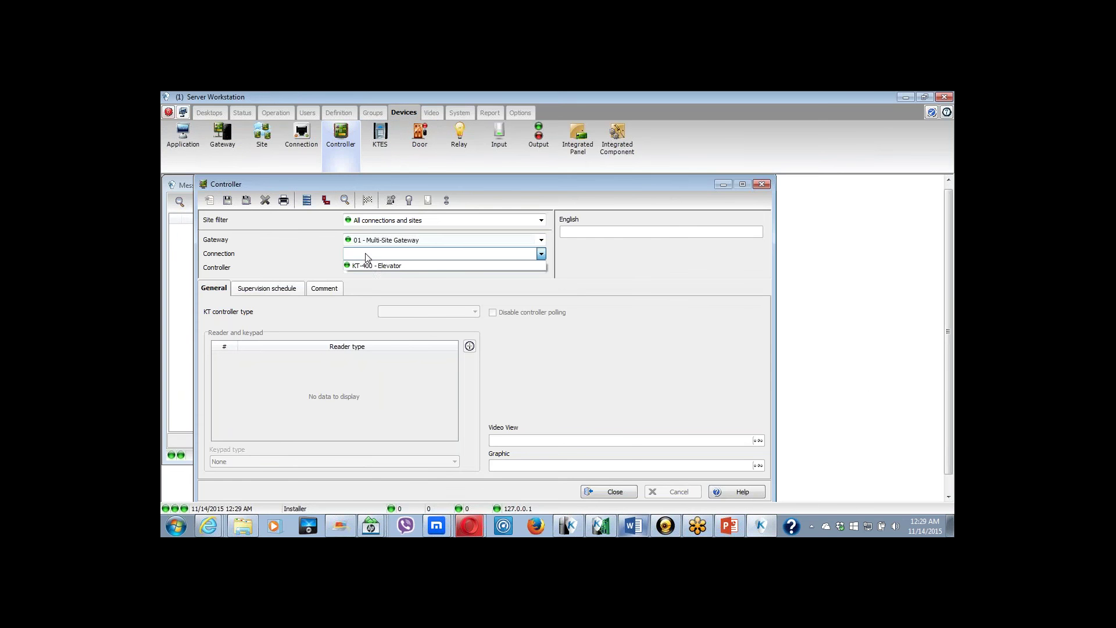
pyautogui.click(368, 265)
pyautogui.click(373, 267)
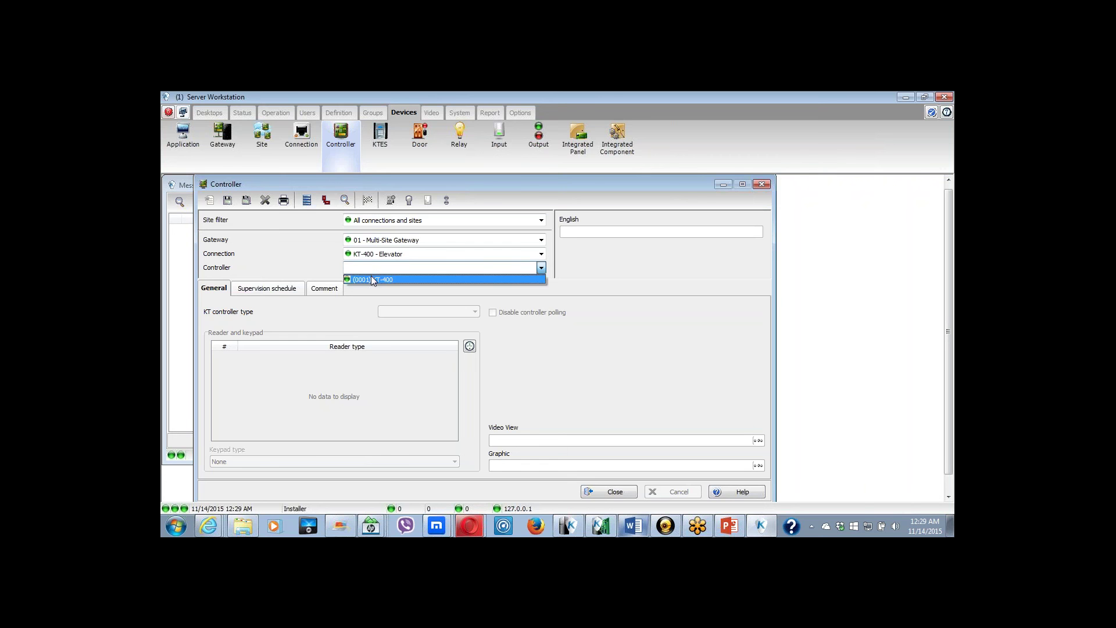
pyautogui.click(372, 278)
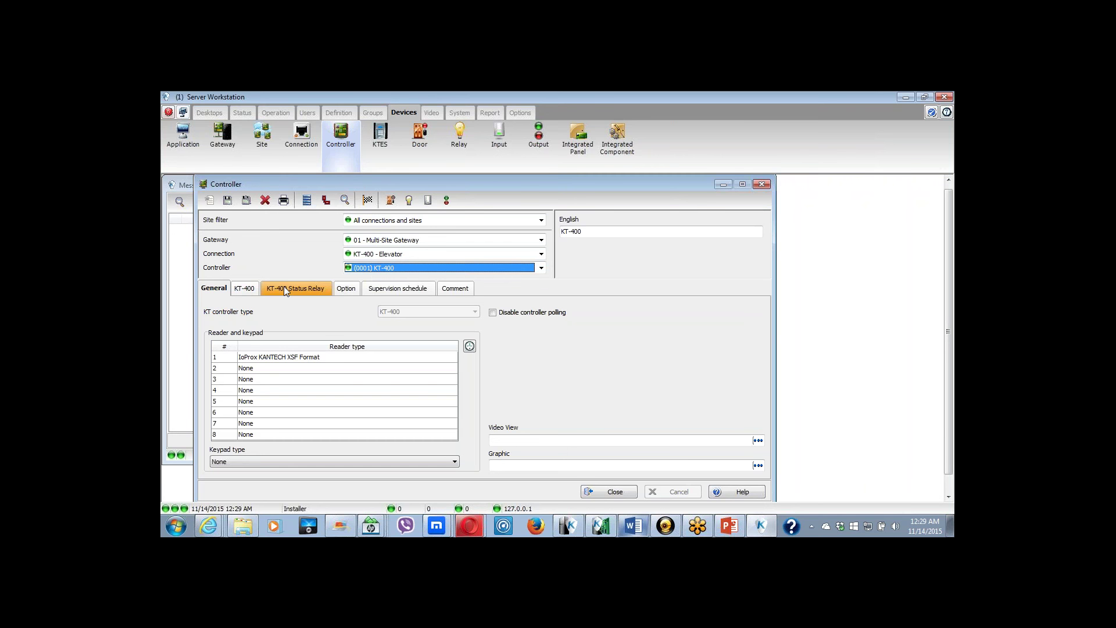
# Add a KT-MOD-REL8 output module to the KT-400 controller's SPI modules configuration
pyautogui.click(245, 291)
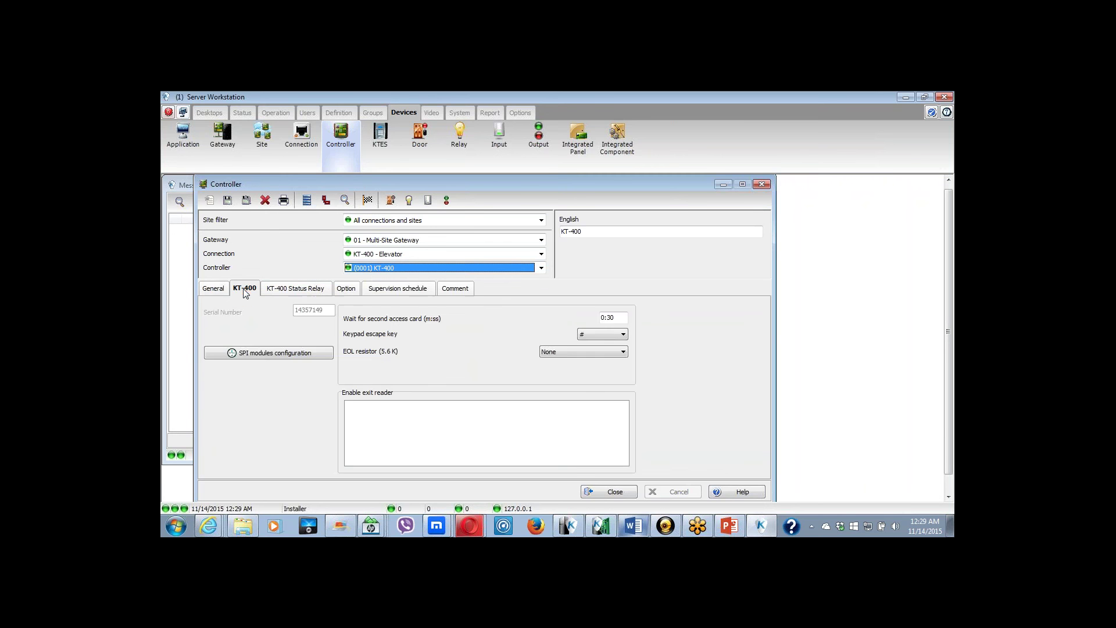
pyautogui.click(249, 355)
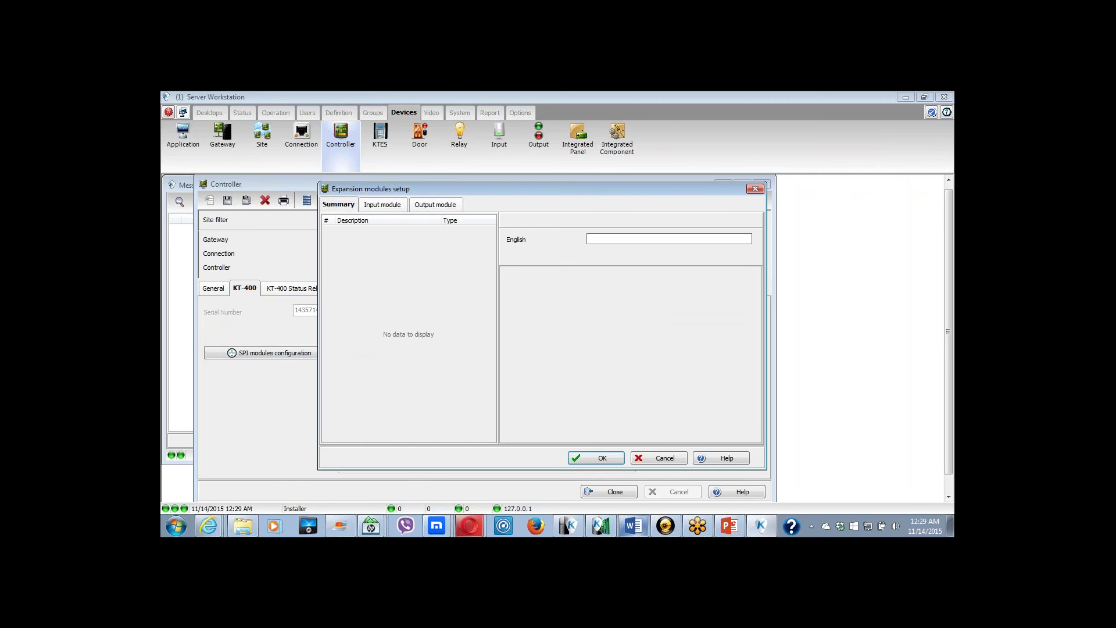
pyautogui.click(437, 207)
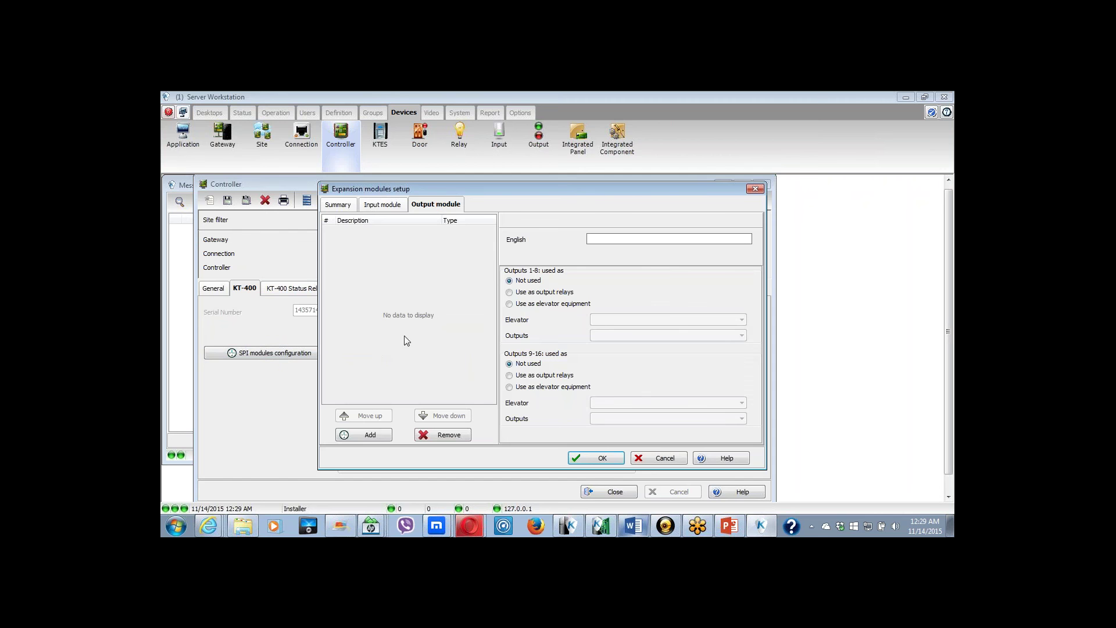
pyautogui.click(382, 438)
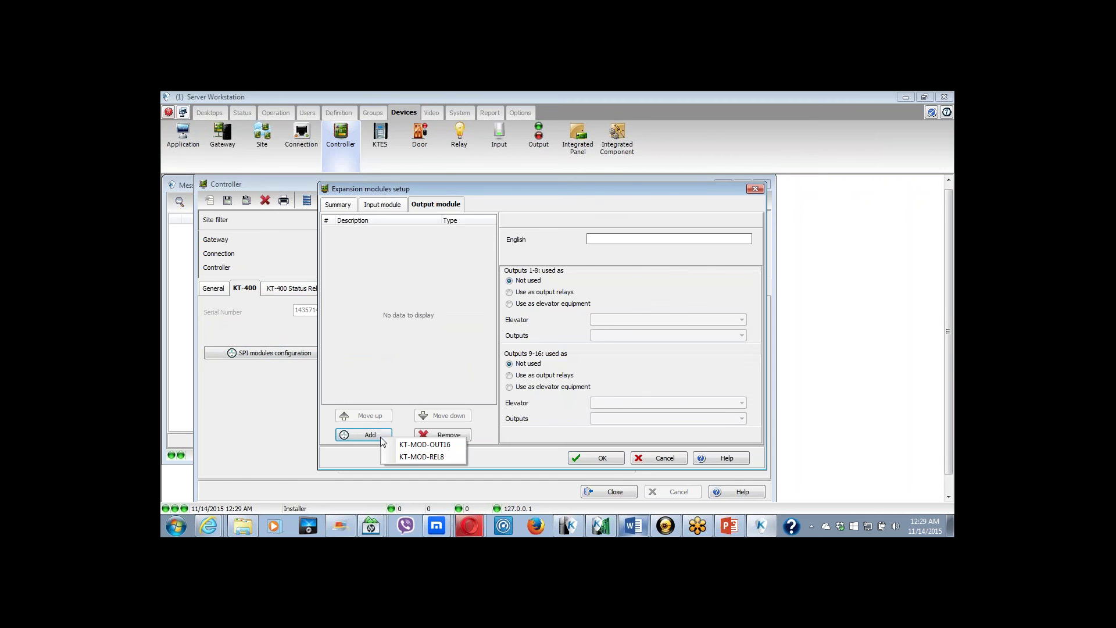
pyautogui.click(414, 457)
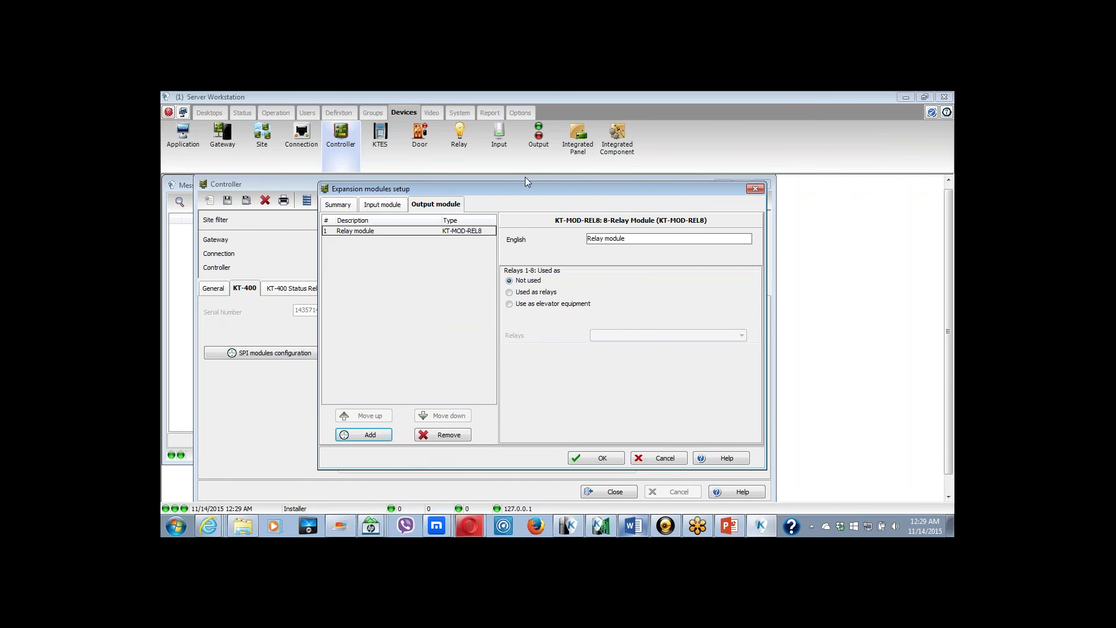
pyautogui.moveTo(525, 186); pyautogui.dragTo(454, 192)
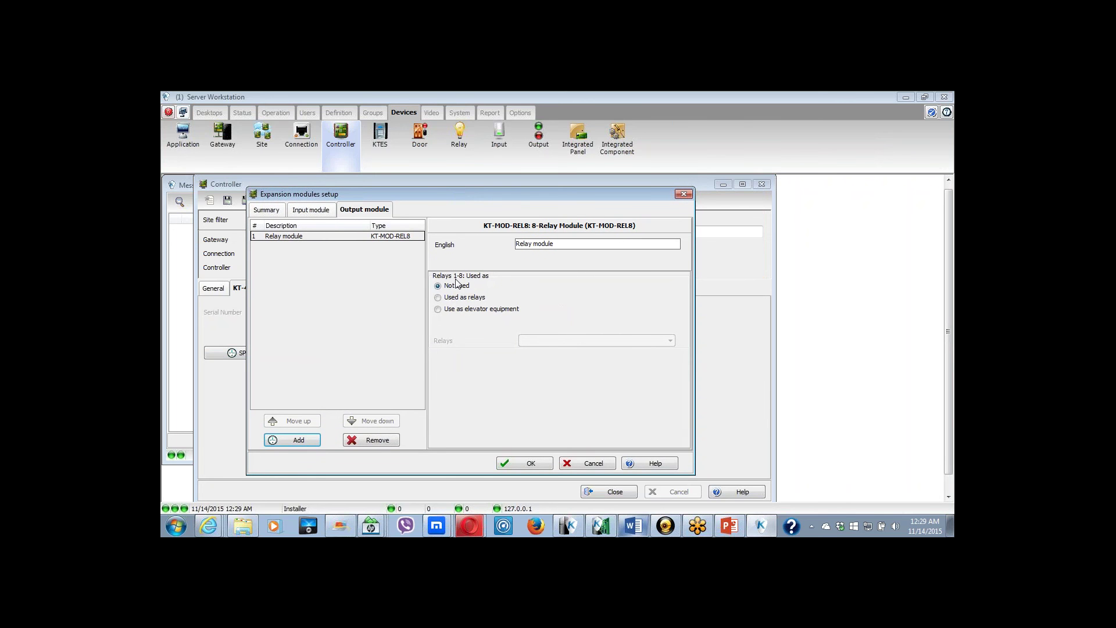
# Use the relay module's relays 1-8 as elevator equipment for Door #3 with Elevator outputs #1-8, and accept the module setup
pyautogui.click(438, 309)
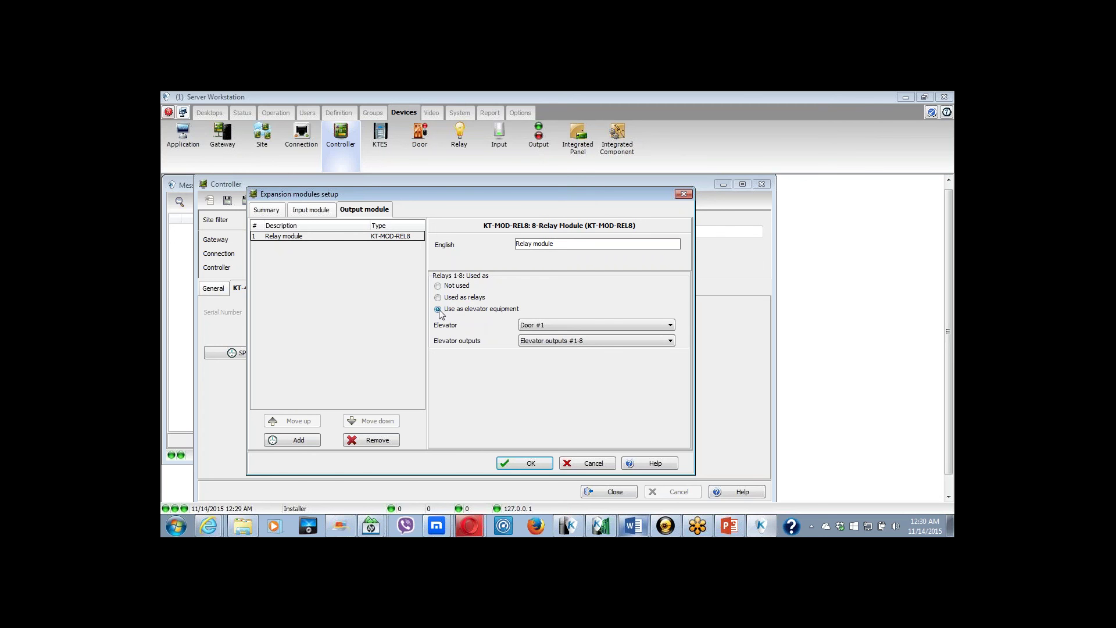
pyautogui.click(530, 327)
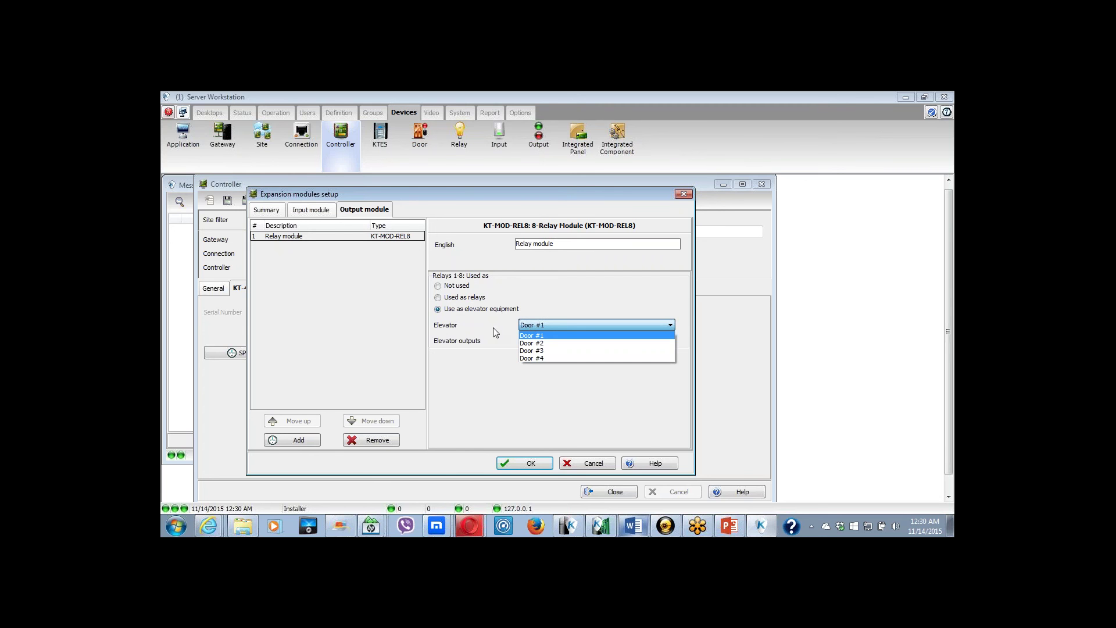
pyautogui.click(525, 351)
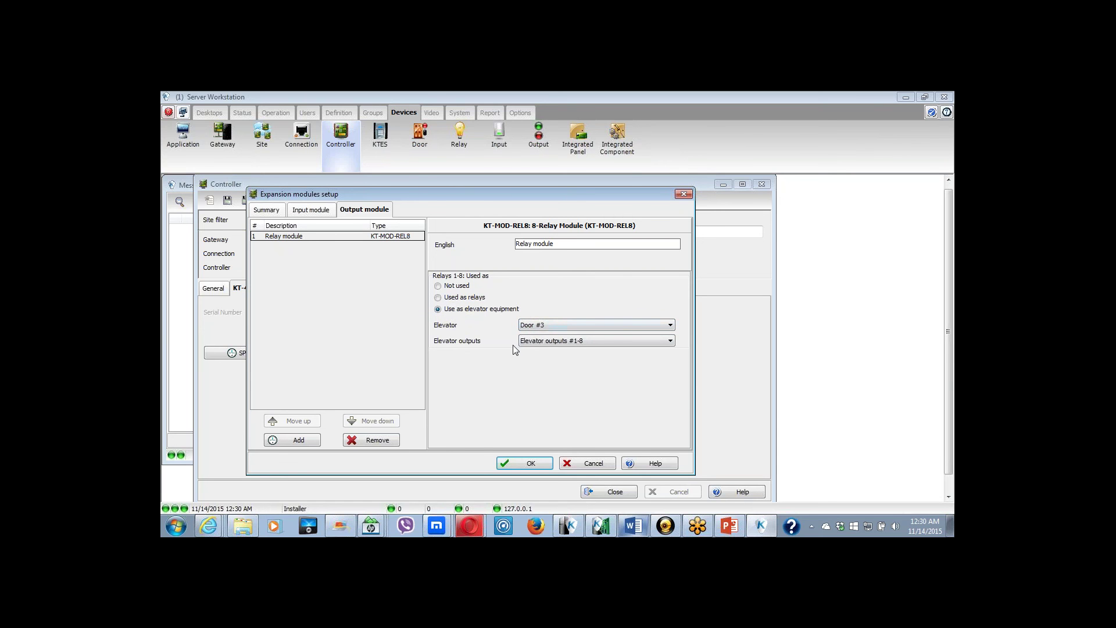
pyautogui.click(529, 343)
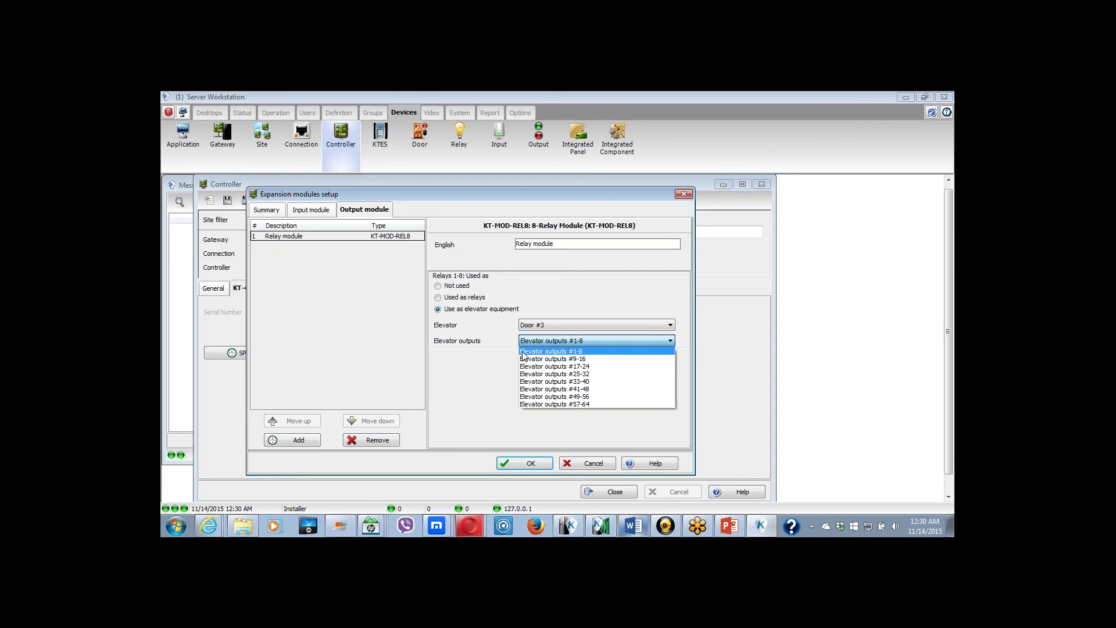
pyautogui.click(525, 352)
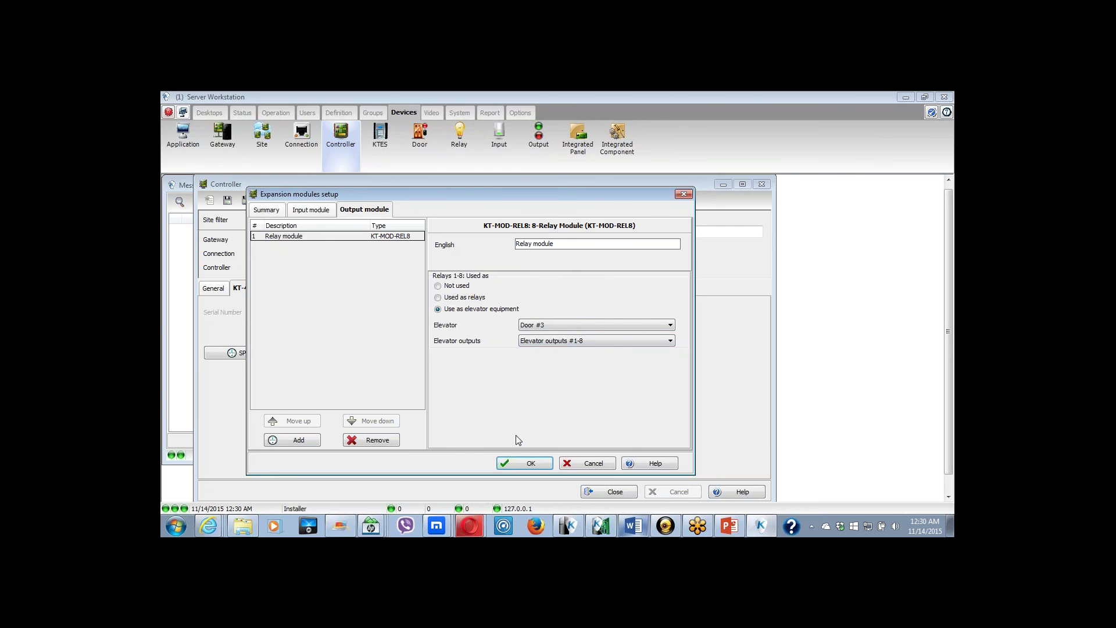
pyautogui.click(524, 464)
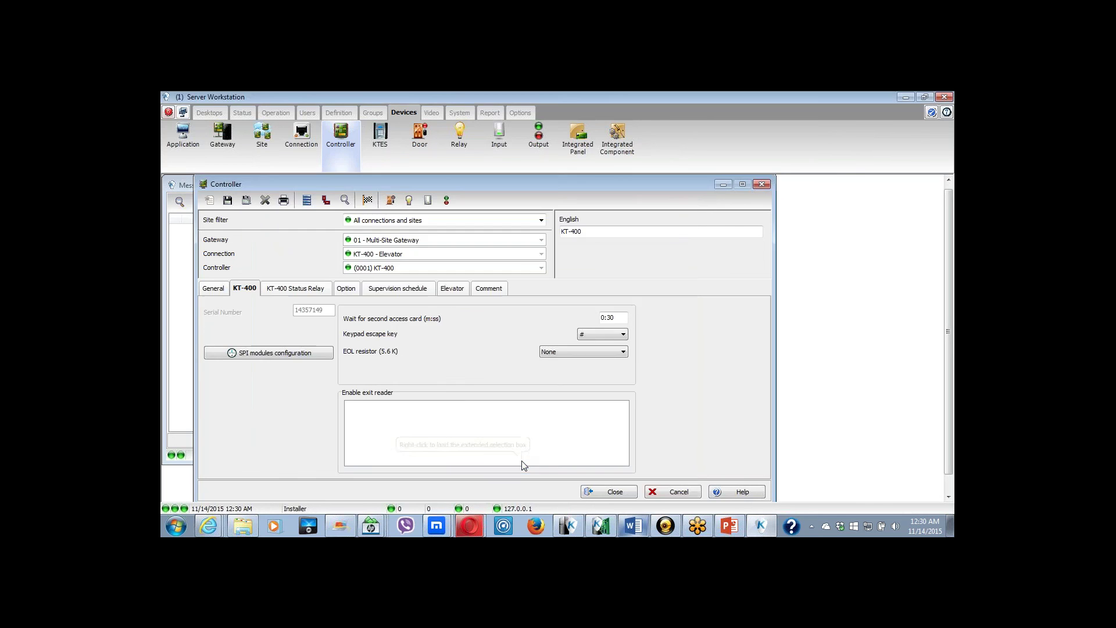
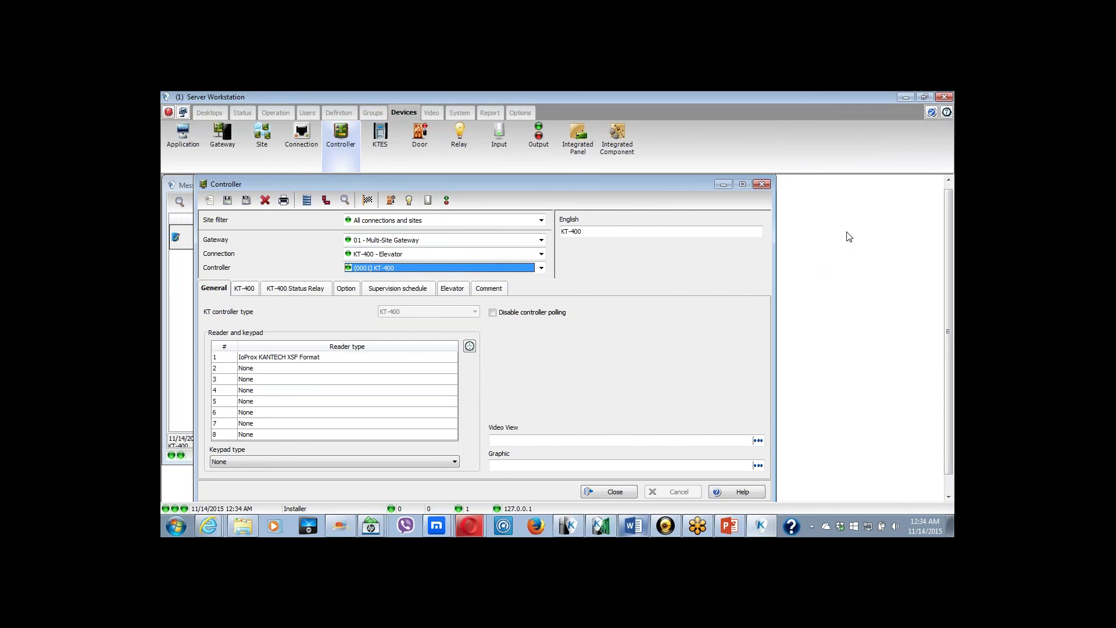
# In the KT-400 controller's elevator floor association, assign Floor 1 through Floor 4 to rows 1-4 of Pattern #3
pyautogui.click(861, 202)
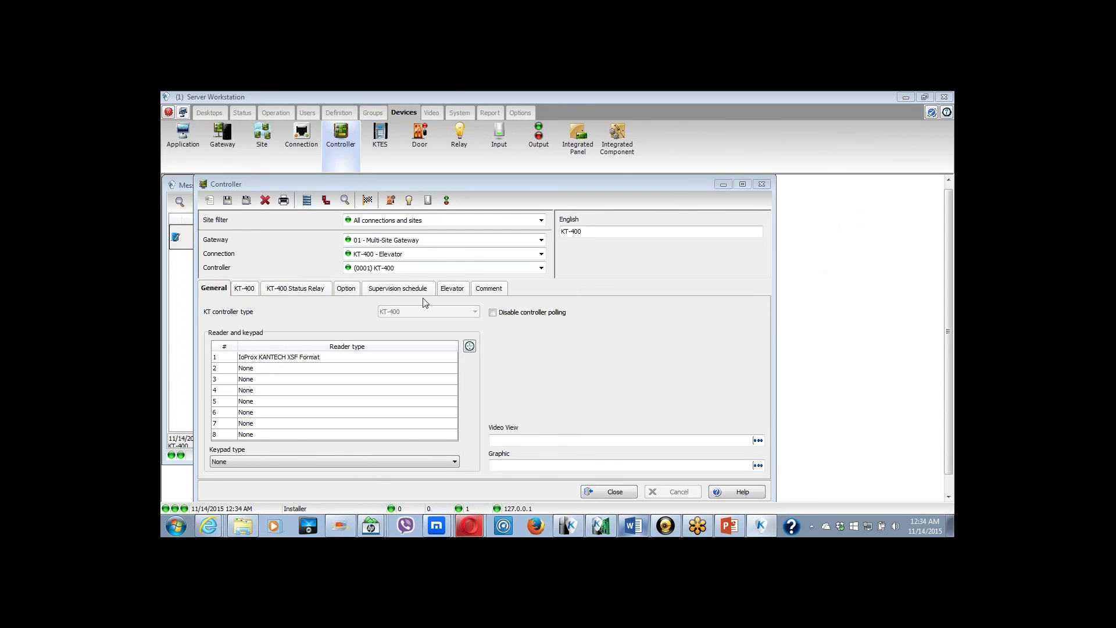
pyautogui.click(453, 290)
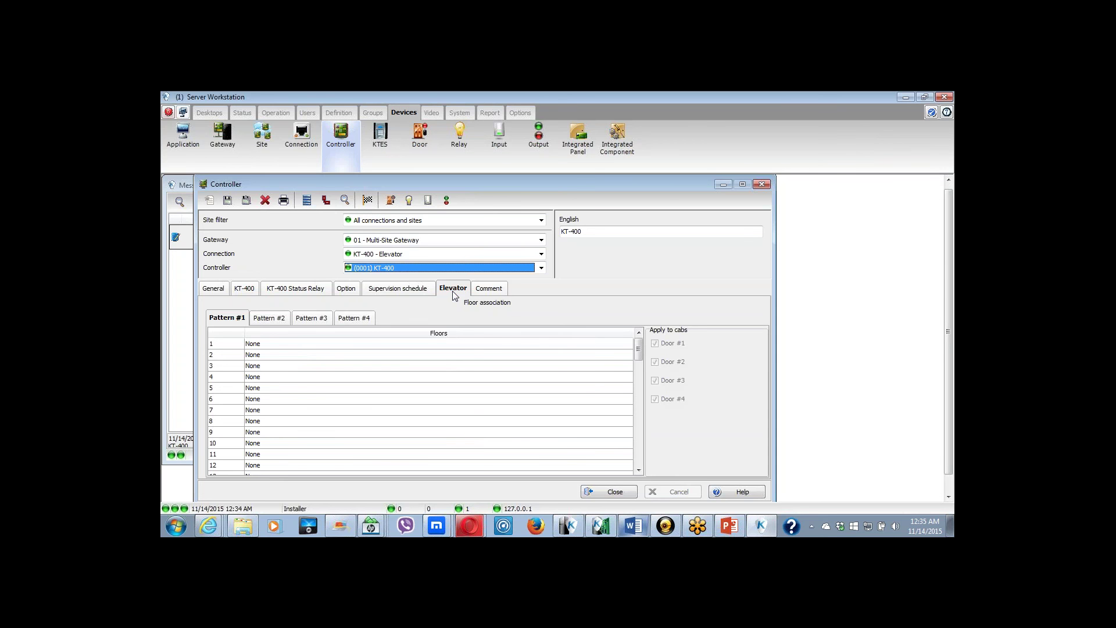
pyautogui.click(799, 387)
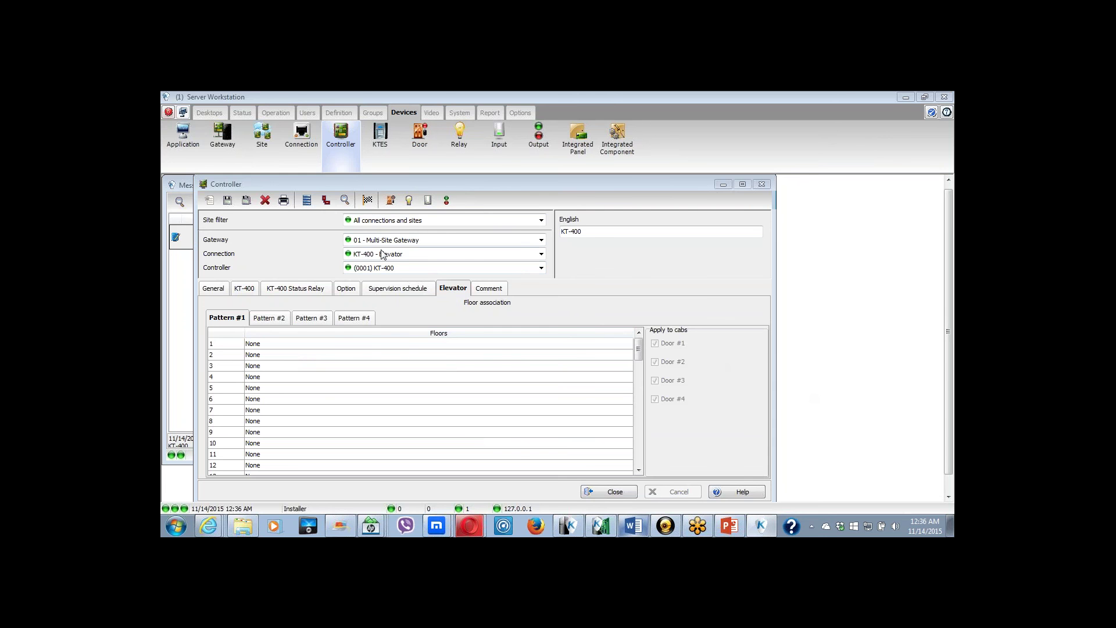
pyautogui.click(317, 320)
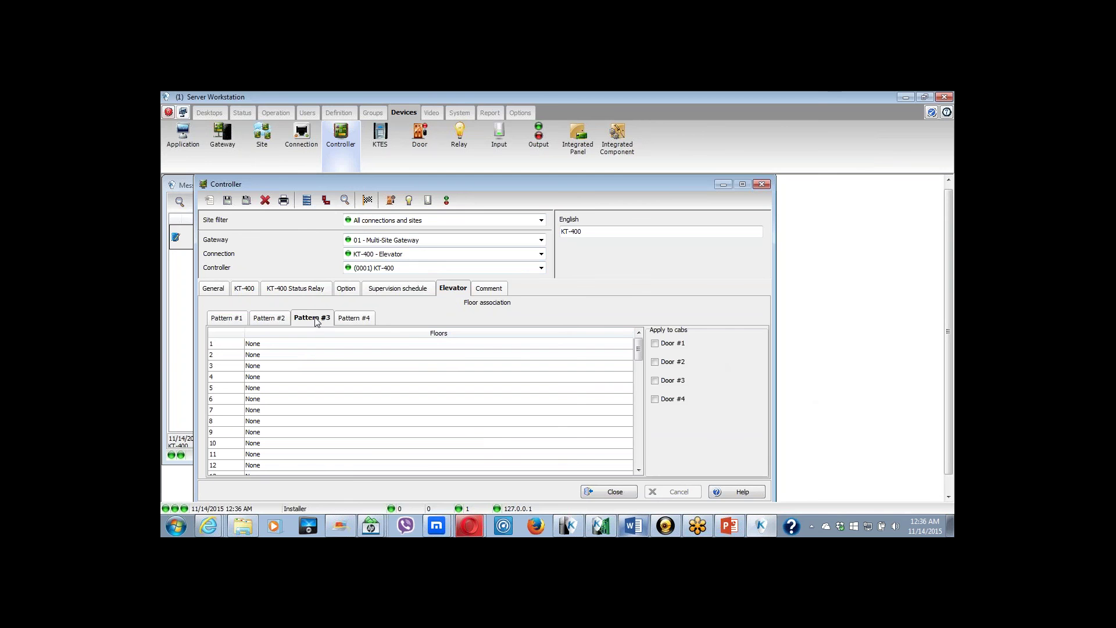
pyautogui.click(258, 345)
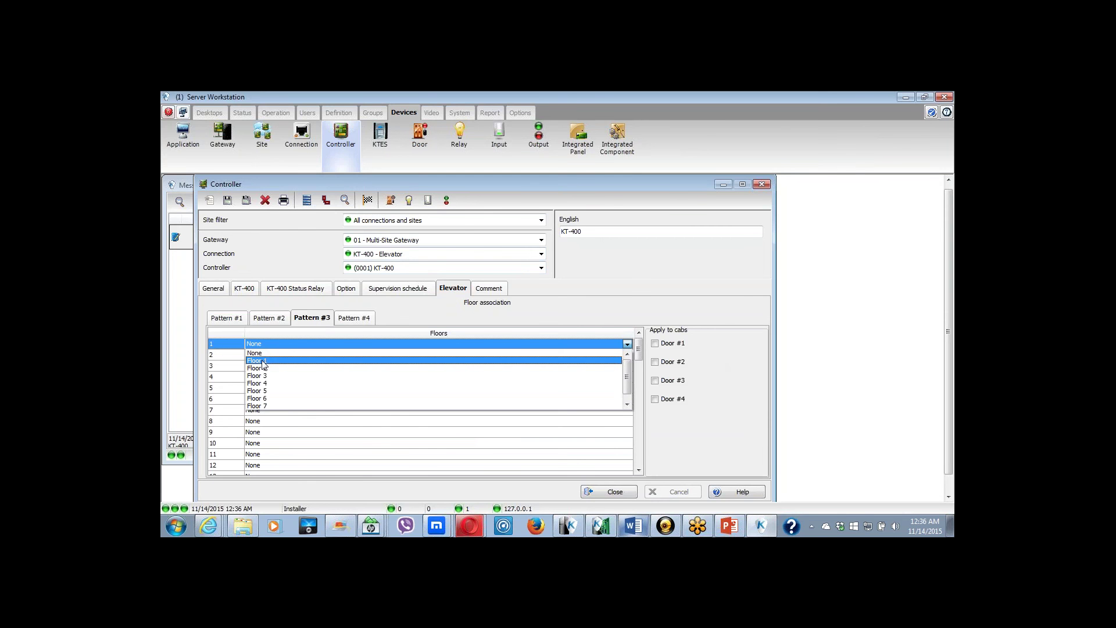
pyautogui.click(263, 362)
pyautogui.click(263, 355)
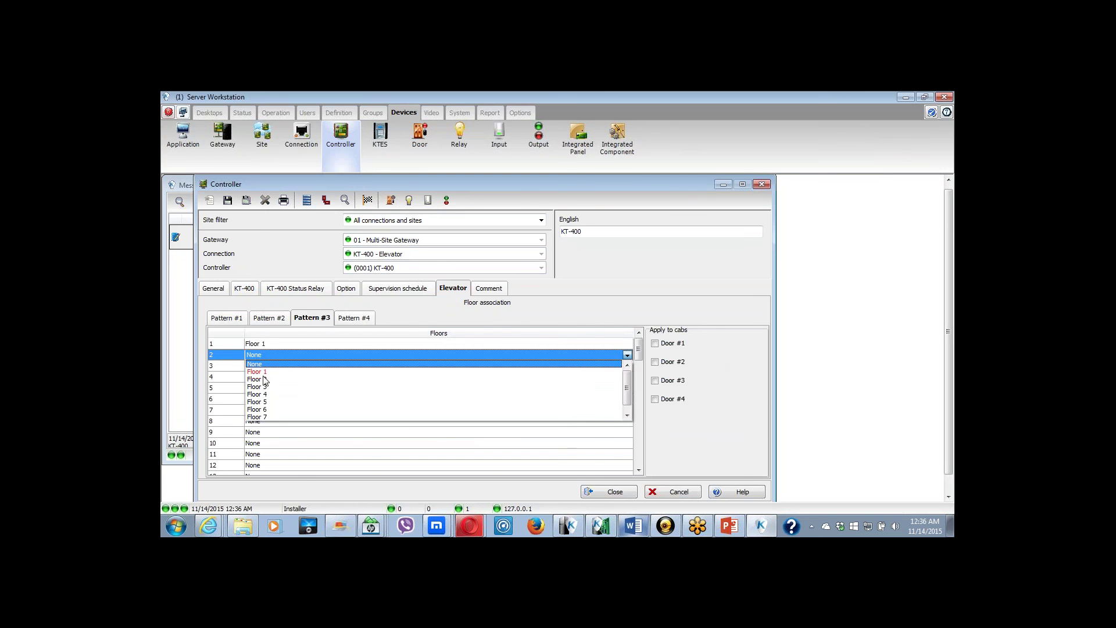
pyautogui.click(262, 379)
pyautogui.click(264, 365)
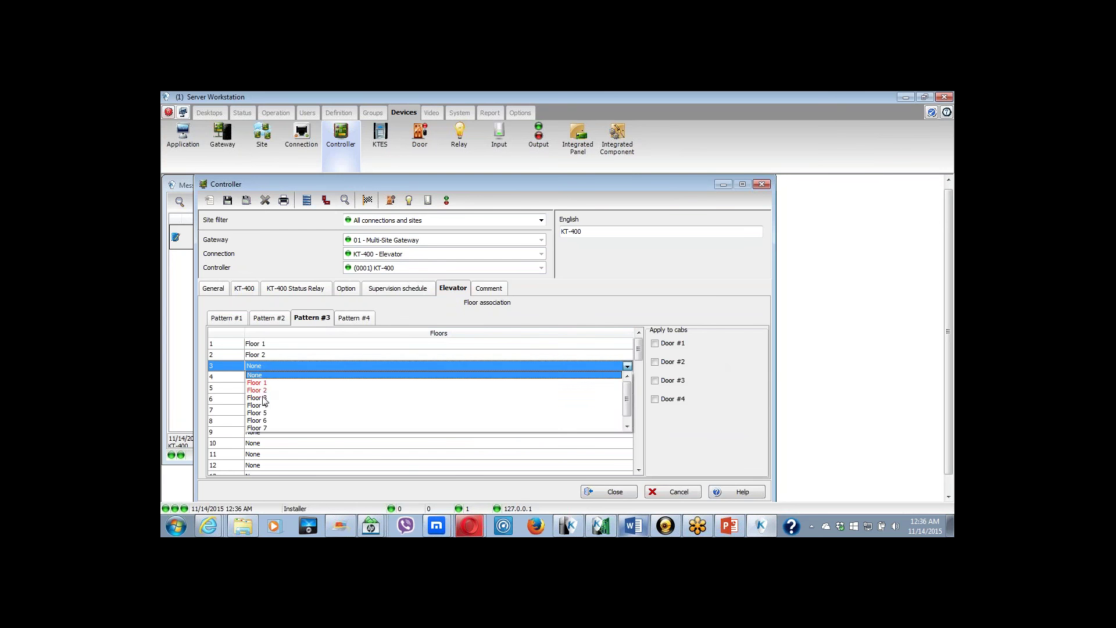
pyautogui.click(263, 398)
pyautogui.click(265, 377)
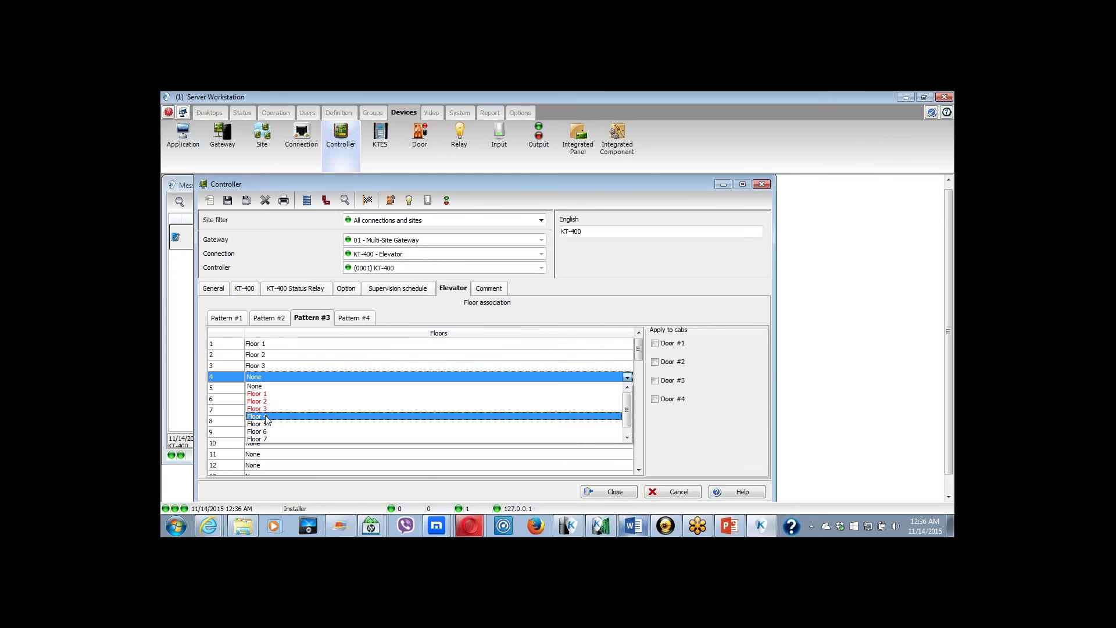
pyautogui.click(267, 417)
# Assign Floor 5, Floor 6, Floor 7 and Floor SS to rows 5-8 of Pattern #3
pyautogui.click(267, 388)
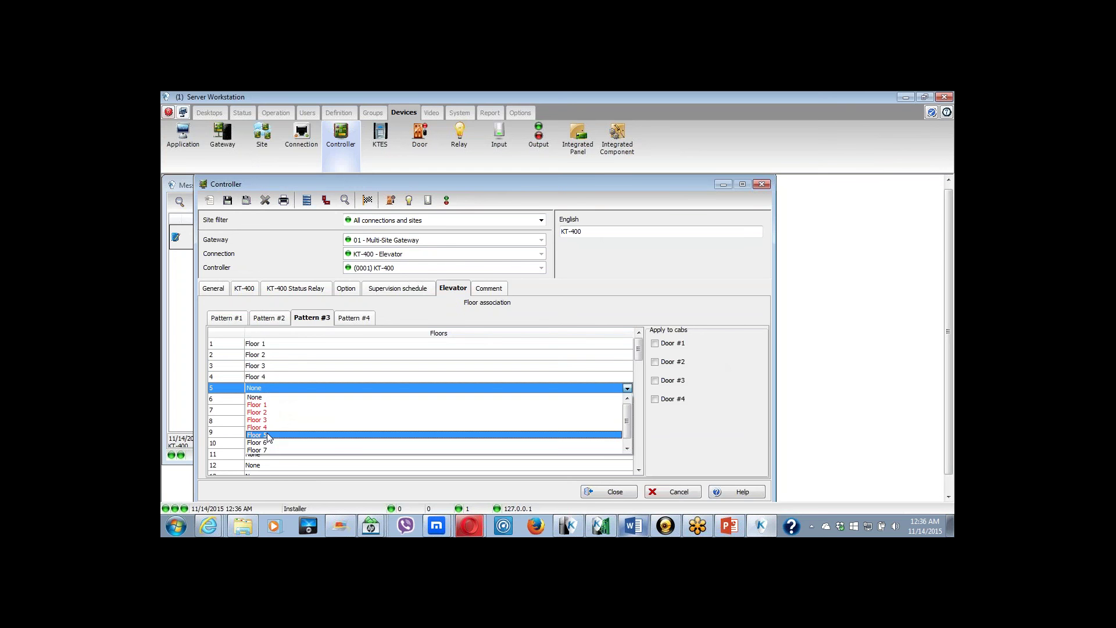
pyautogui.click(267, 436)
pyautogui.click(267, 400)
pyautogui.click(269, 454)
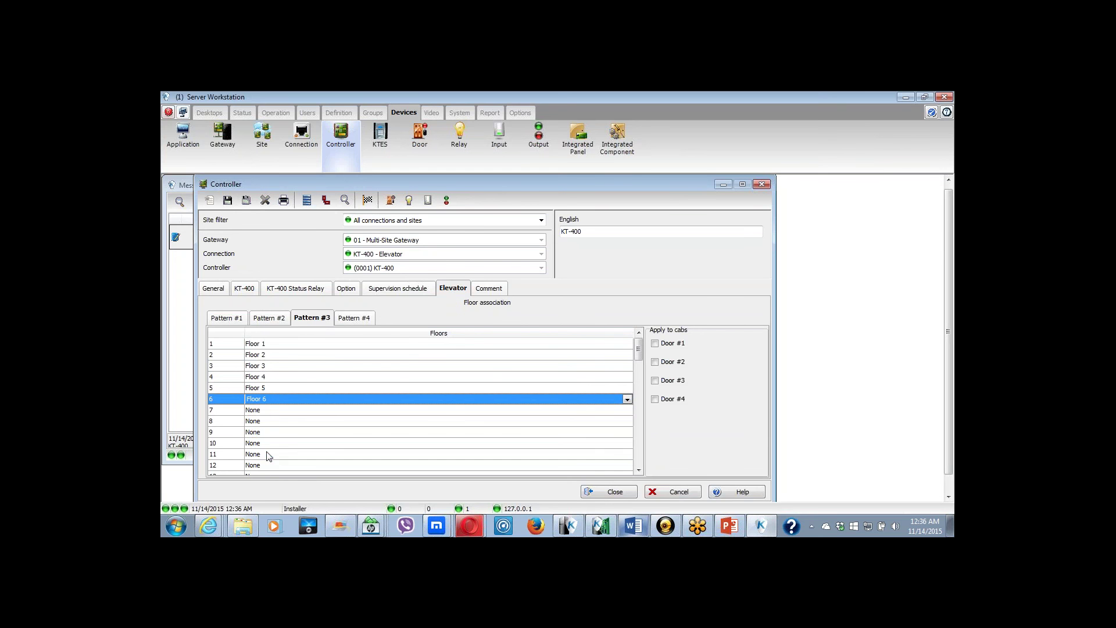
pyautogui.click(274, 410)
pyautogui.click(274, 476)
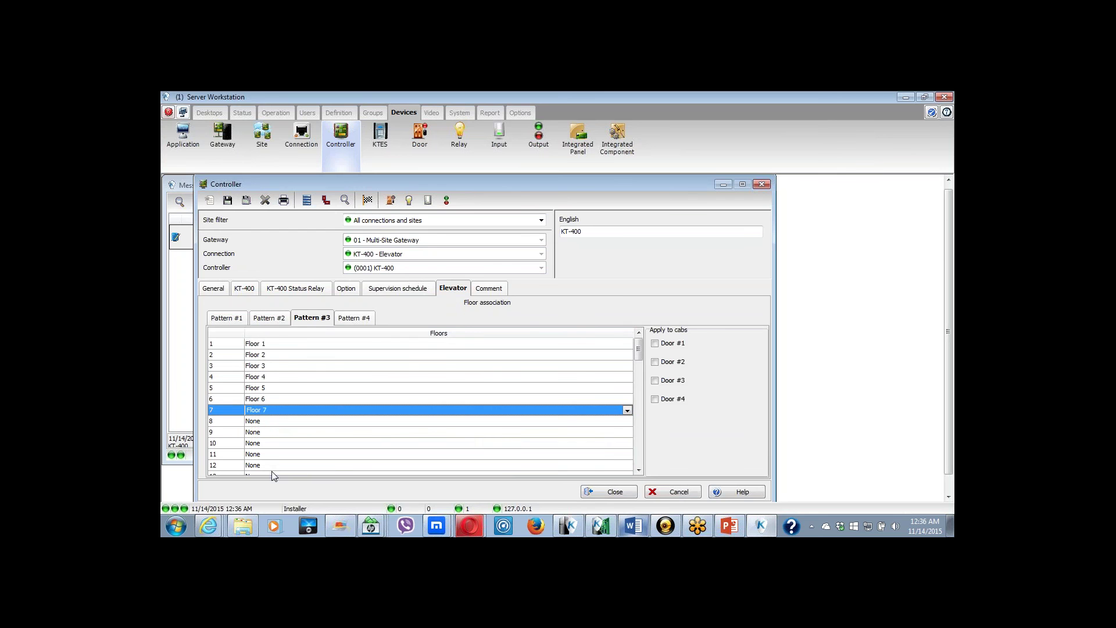
pyautogui.scroll(-1, 639, 364)
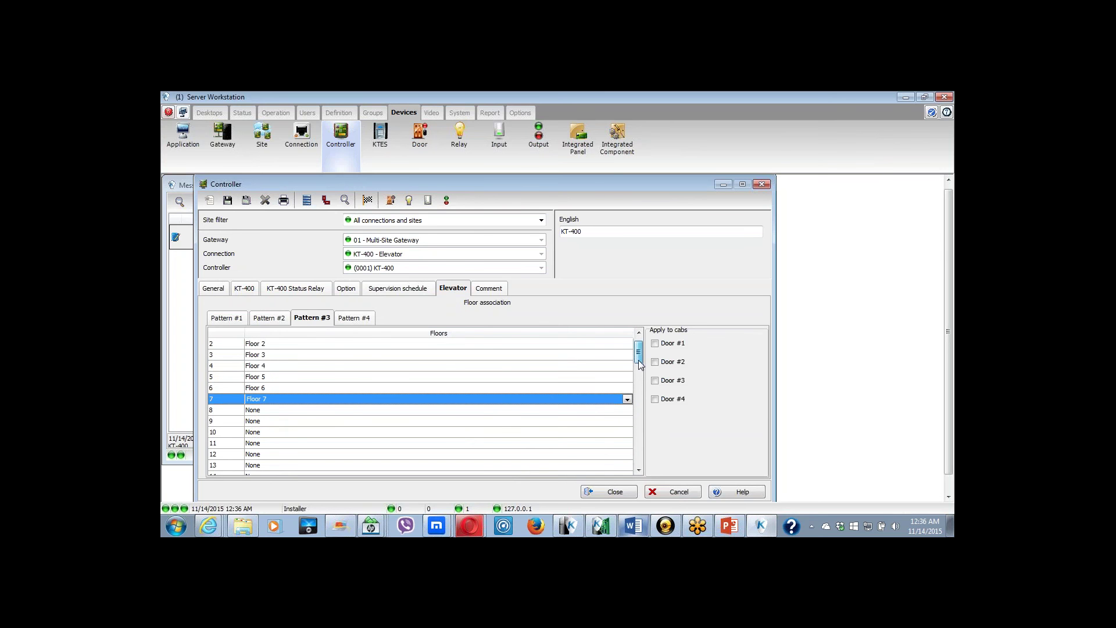
pyautogui.click(349, 410)
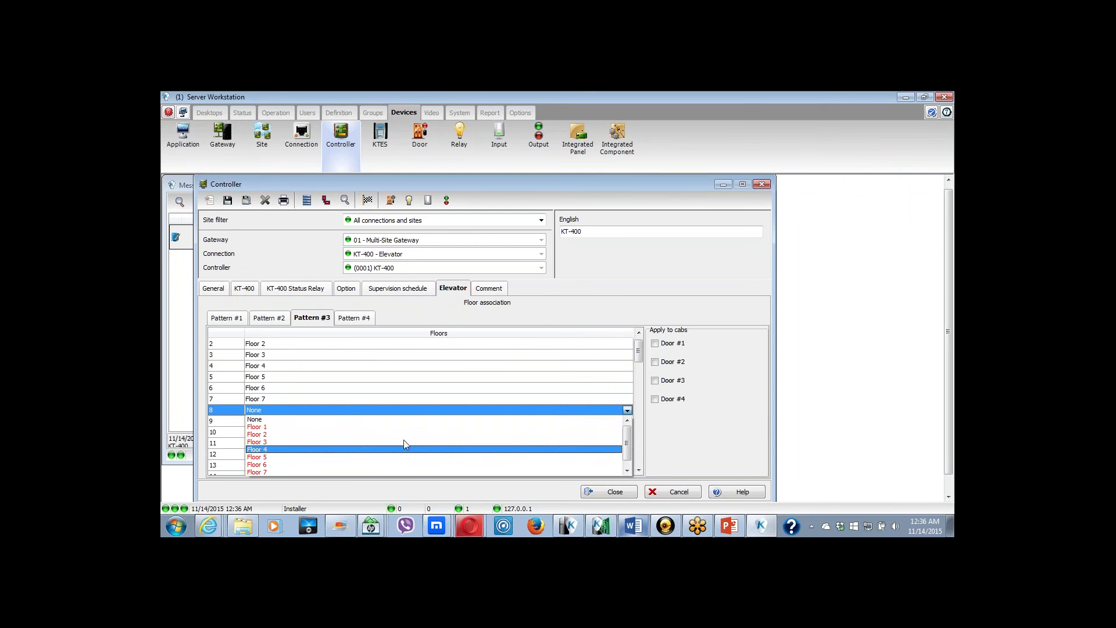
pyautogui.scroll(-1, 629, 444)
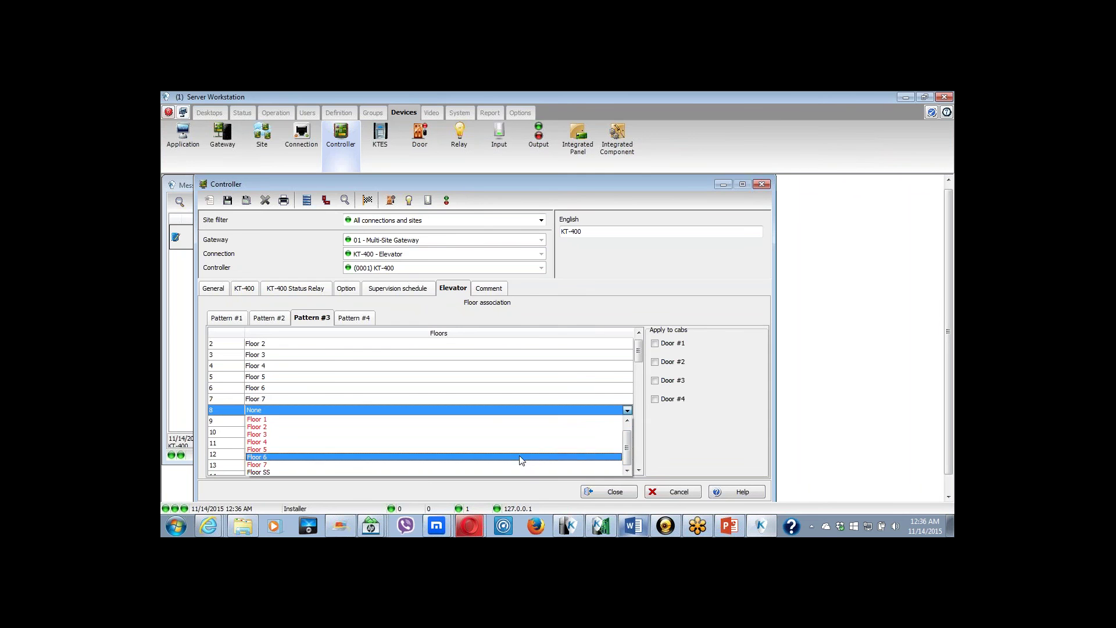
pyautogui.click(428, 472)
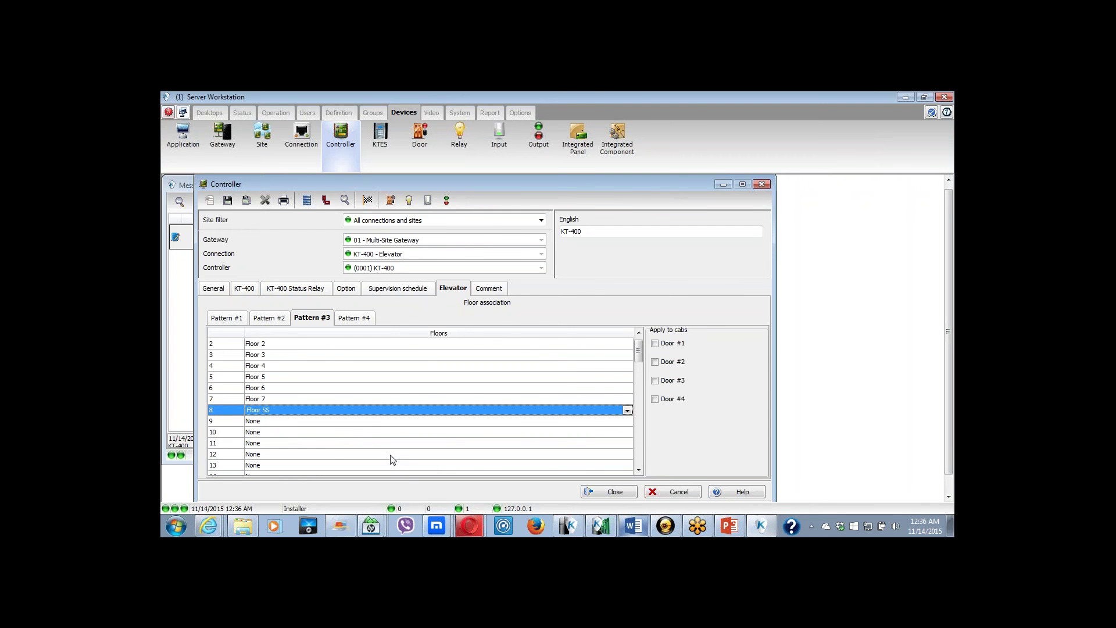
# Apply Pattern #3 to the Door #3 cab, then save and close the controller definition
pyautogui.click(656, 381)
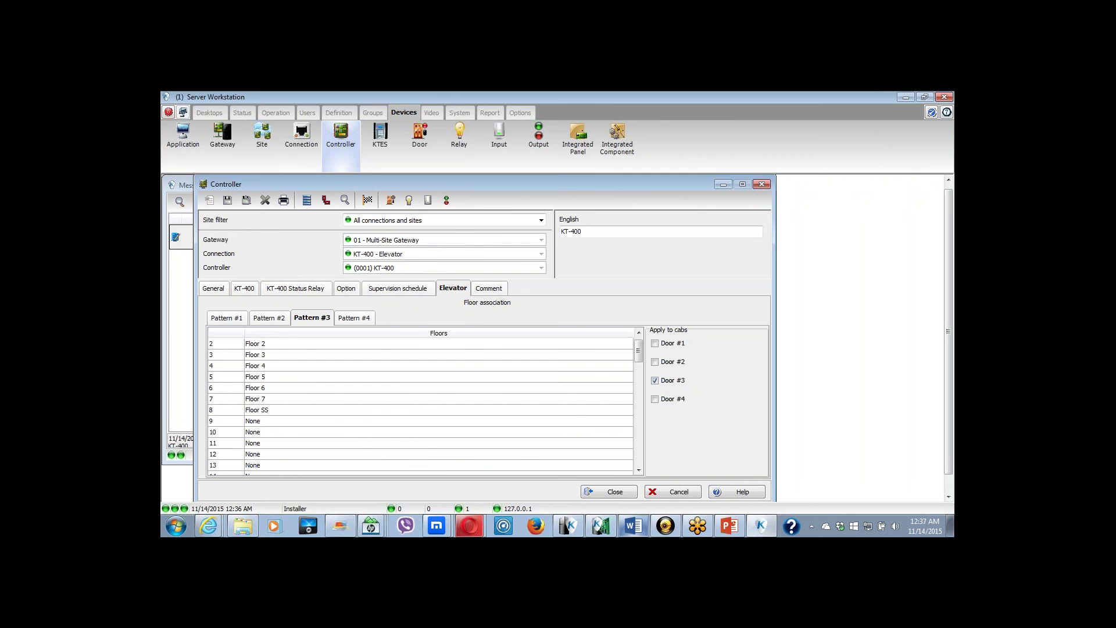
pyautogui.click(228, 202)
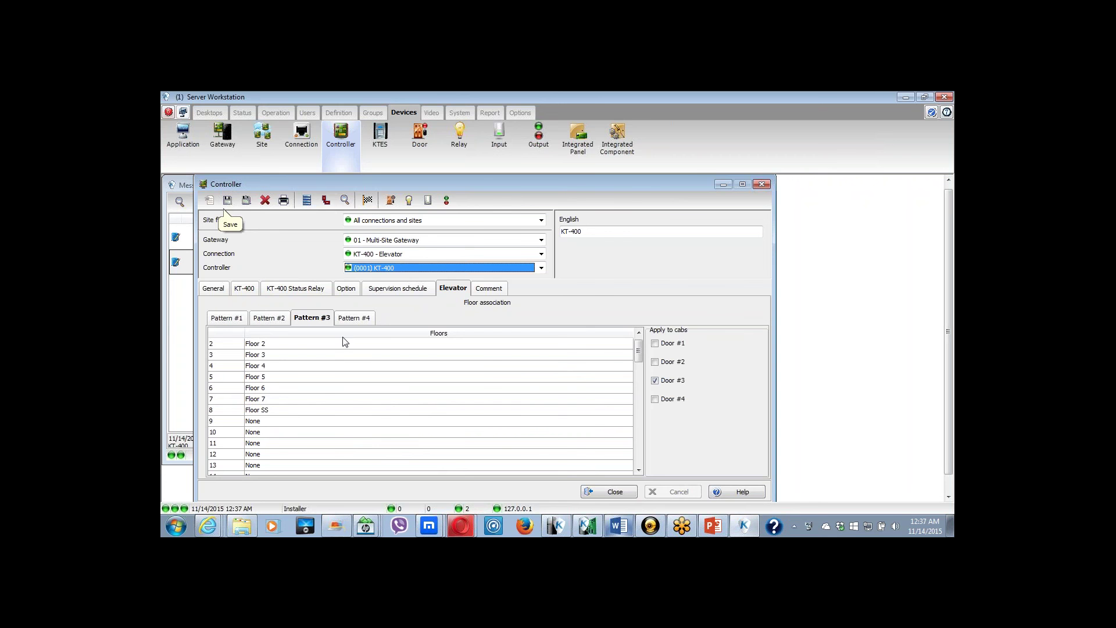
pyautogui.click(602, 496)
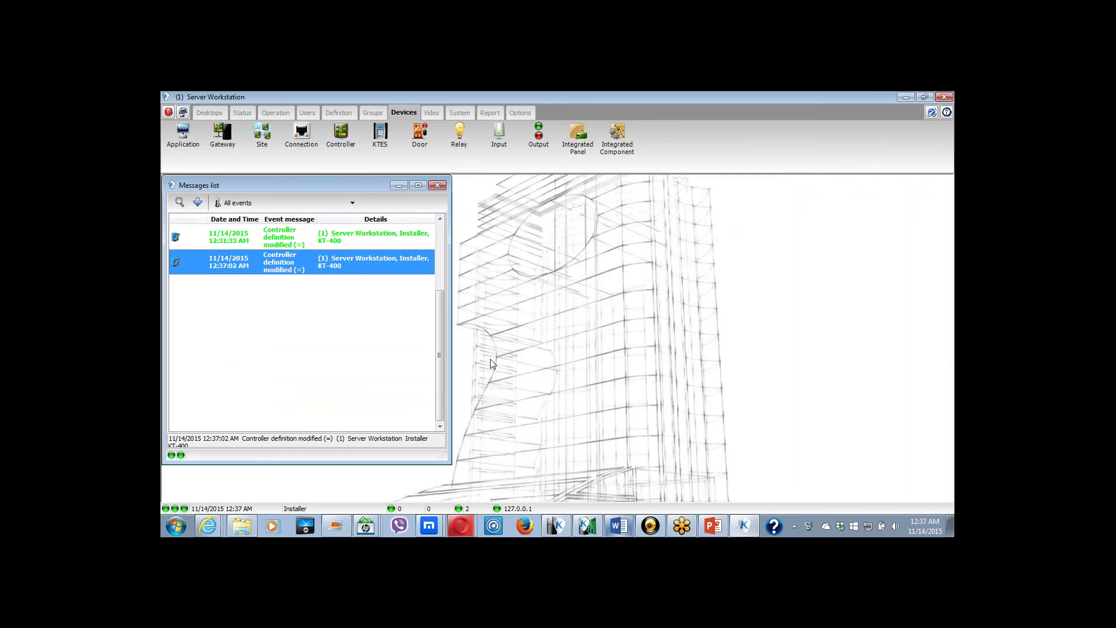
# Open the definition of KT-400 Door #3 on the KT-400 - Elevator connection and set it as an elevator cab
pyautogui.click(422, 136)
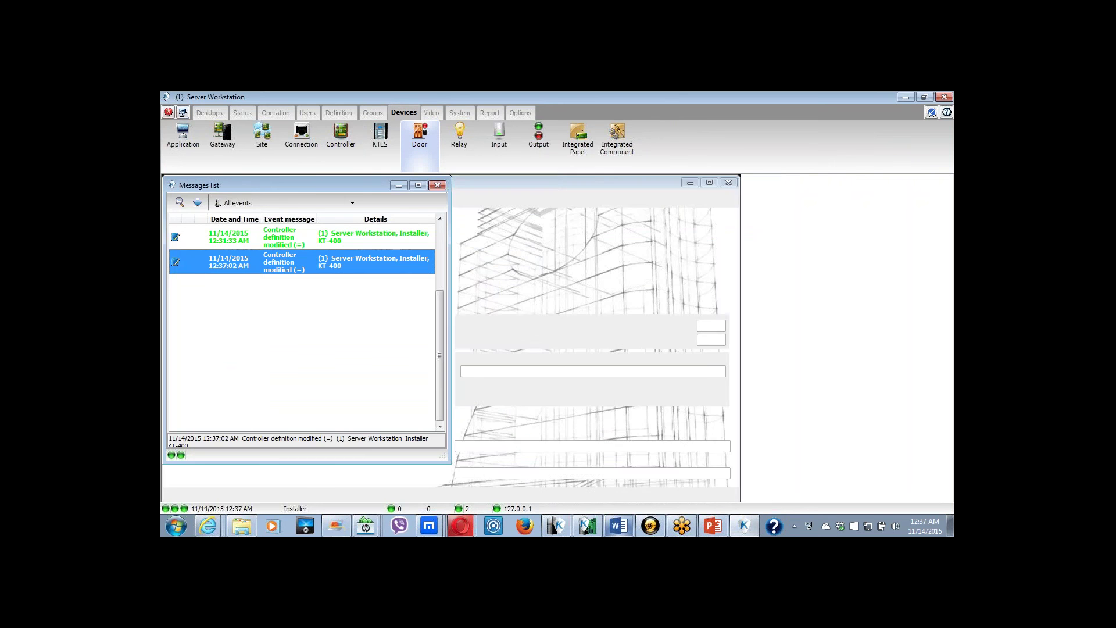
pyautogui.click(366, 252)
pyautogui.click(364, 266)
pyautogui.click(365, 266)
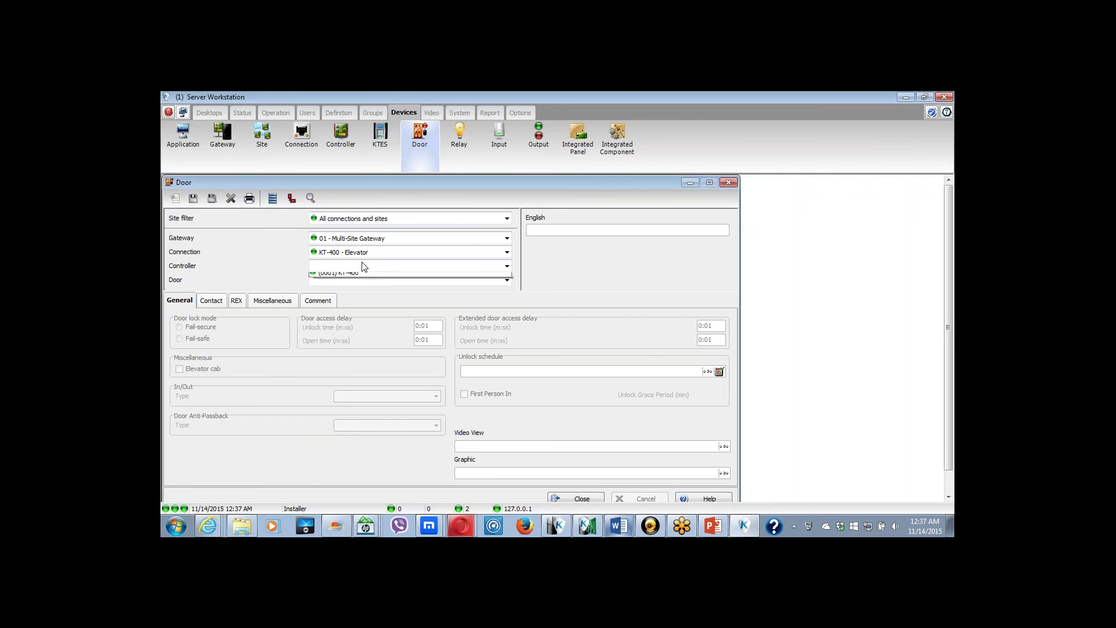
pyautogui.click(364, 276)
pyautogui.click(366, 281)
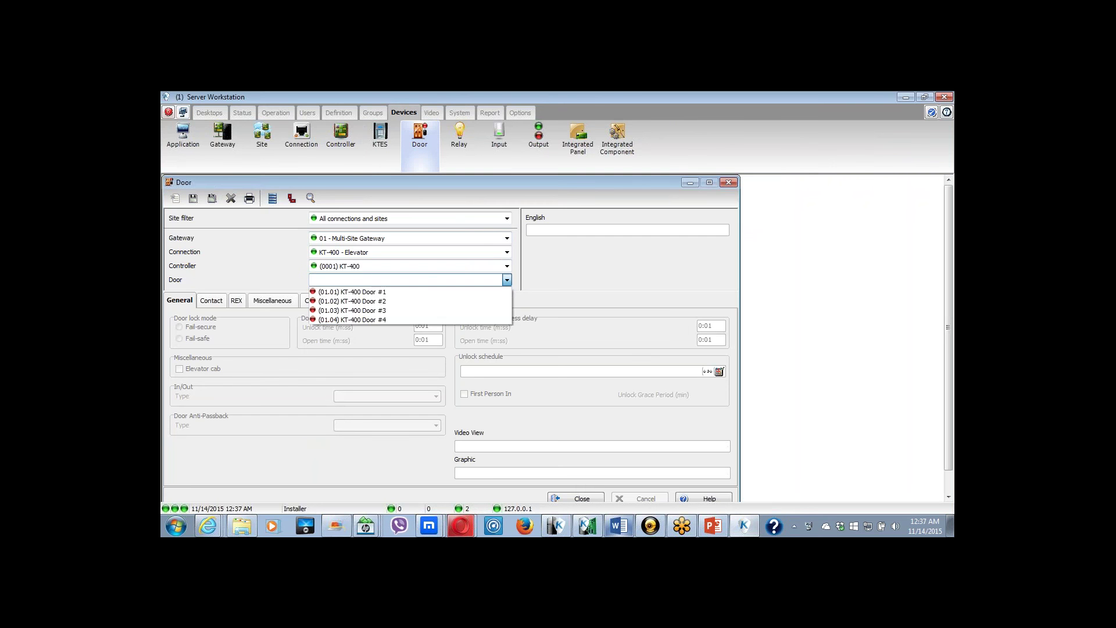
pyautogui.click(366, 310)
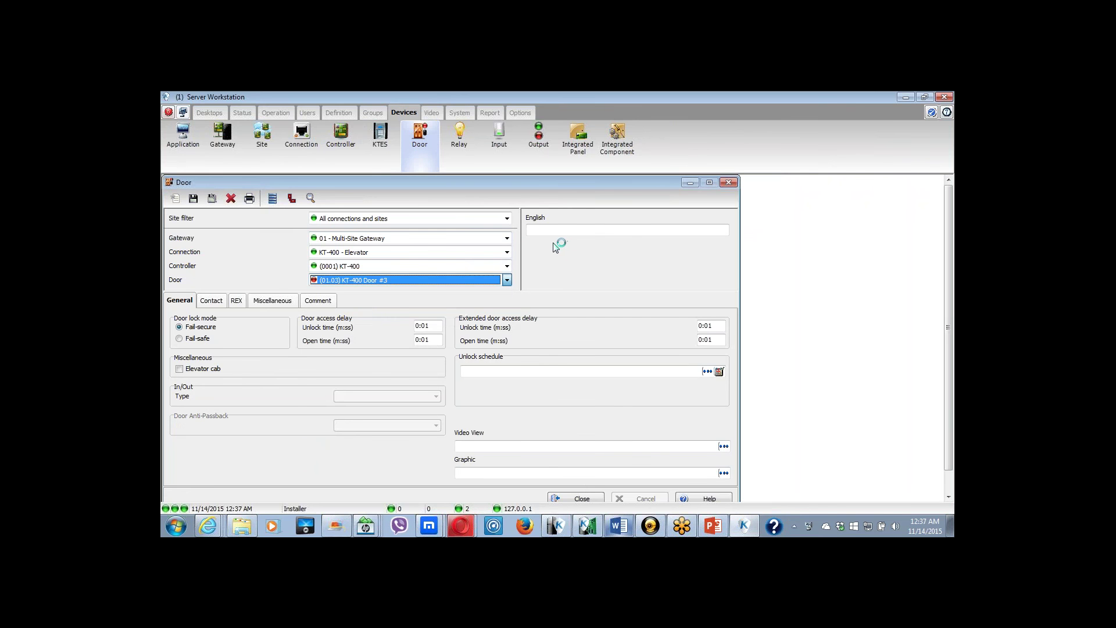
pyautogui.click(181, 369)
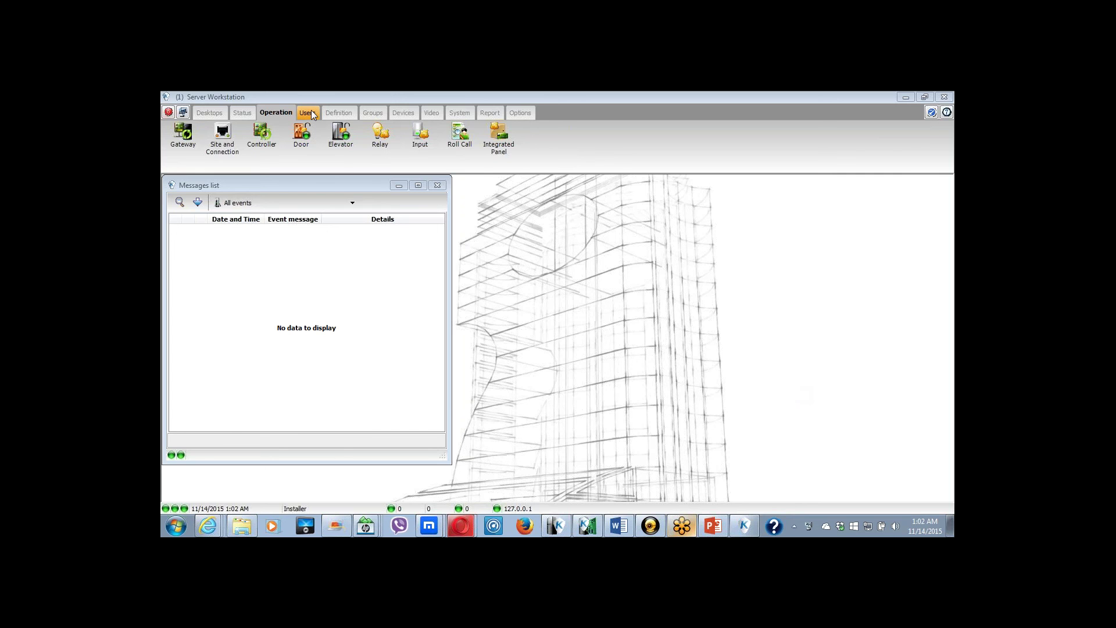
# Create a new schedule named 24/7 with a first interval from 00:00 to 24:00
pyautogui.click(341, 114)
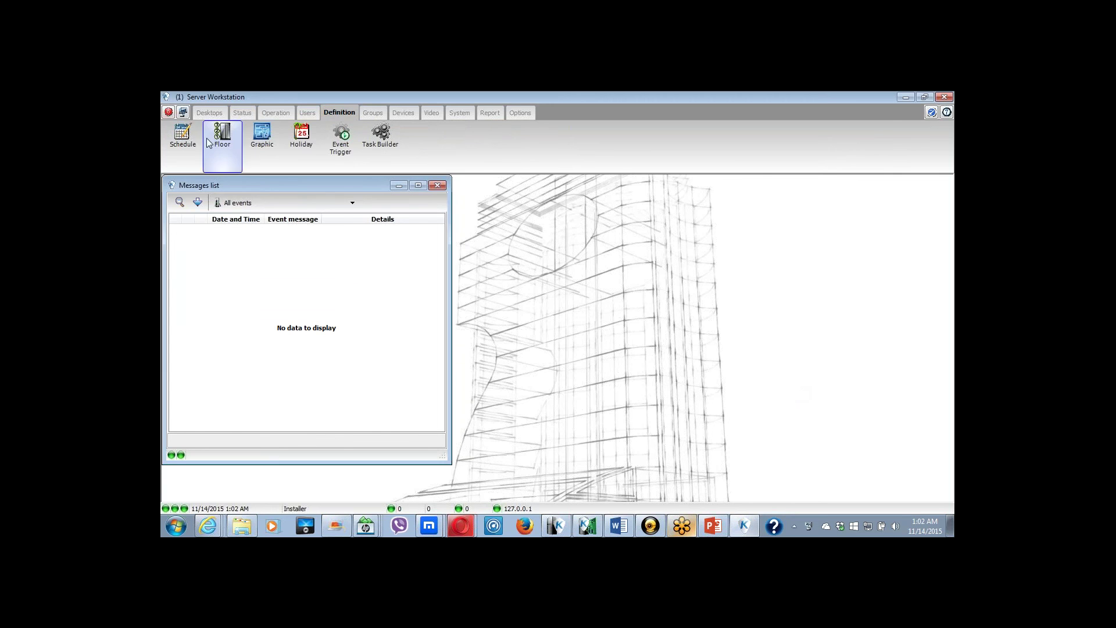
pyautogui.click(182, 139)
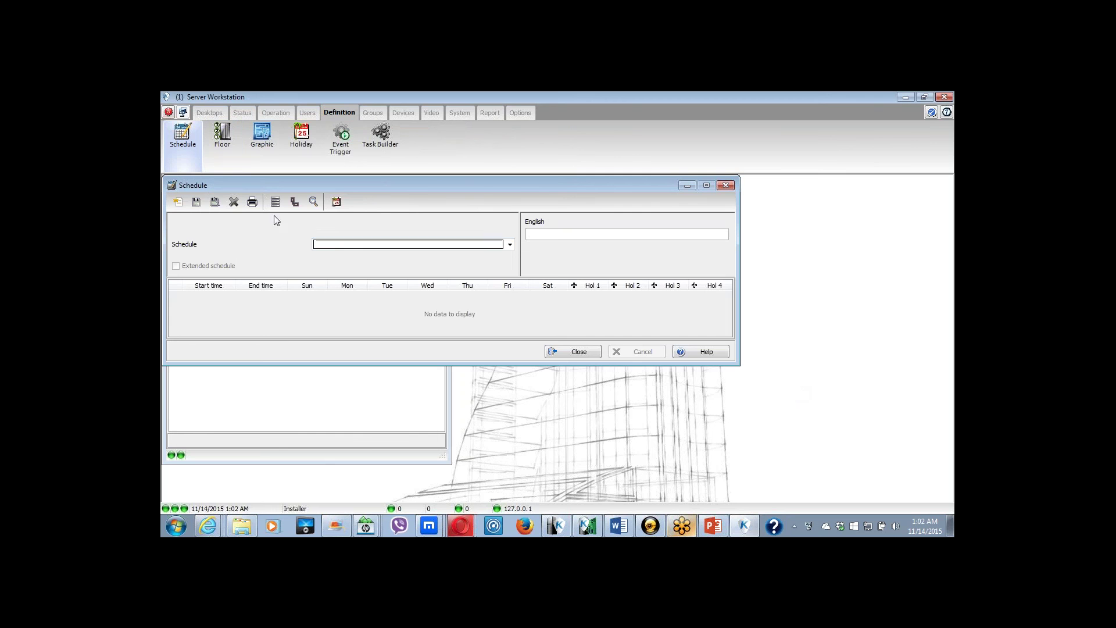
pyautogui.click(177, 200)
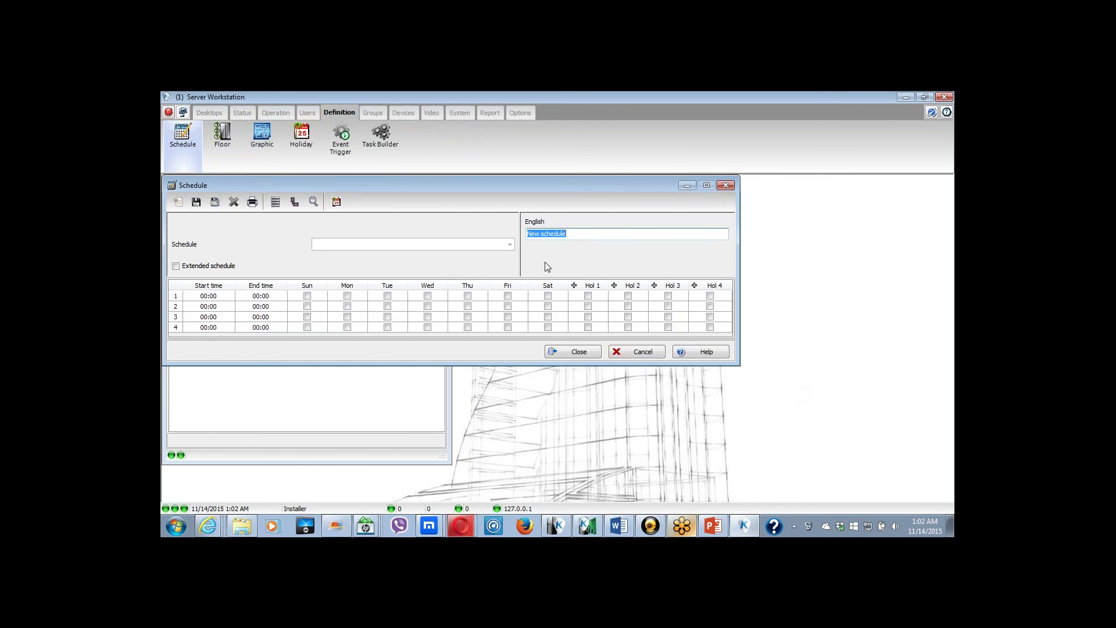
pyautogui.write('24/7')
pyautogui.click(209, 297)
pyautogui.click(260, 297)
pyautogui.write('24:0')
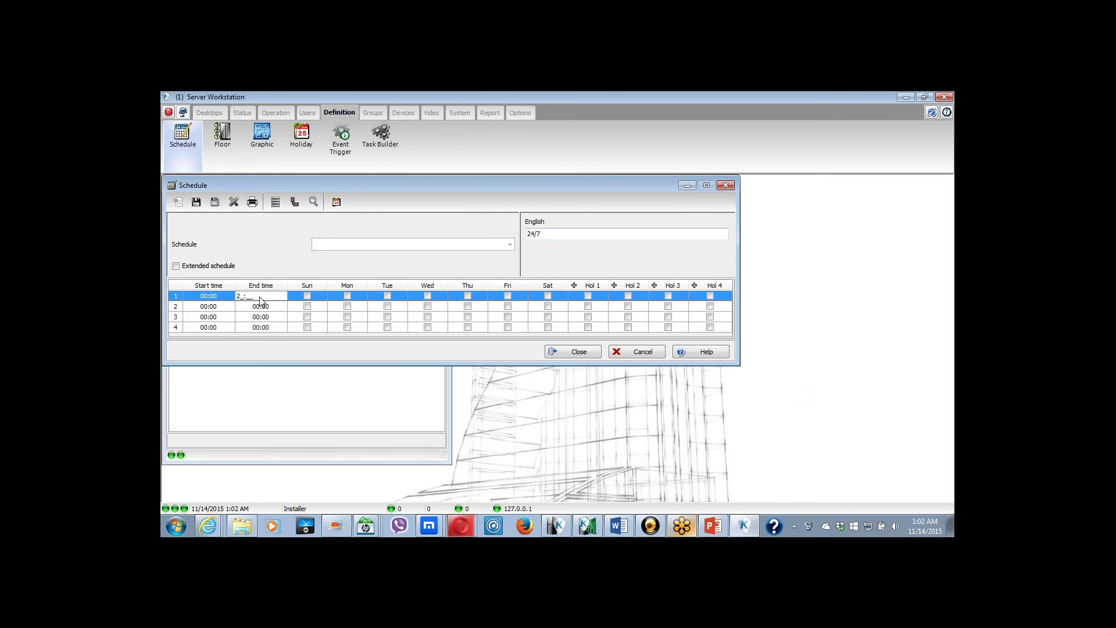
# Enable the schedule's first interval for every day from Sunday to Saturday, then save and close the schedule
pyautogui.click(307, 297)
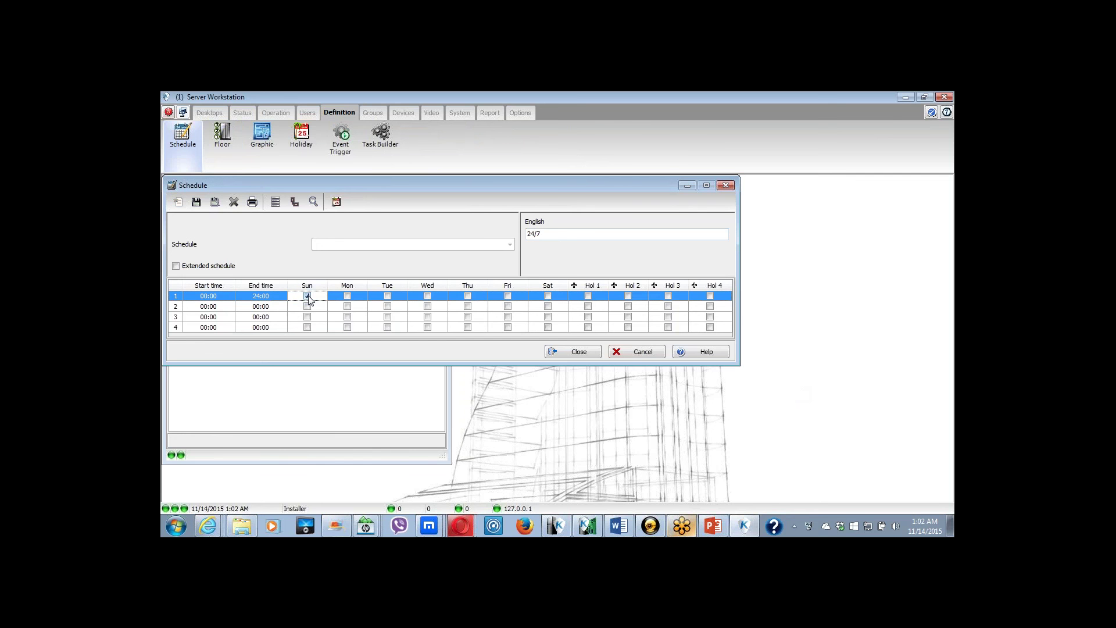
pyautogui.click(347, 297)
pyautogui.click(388, 296)
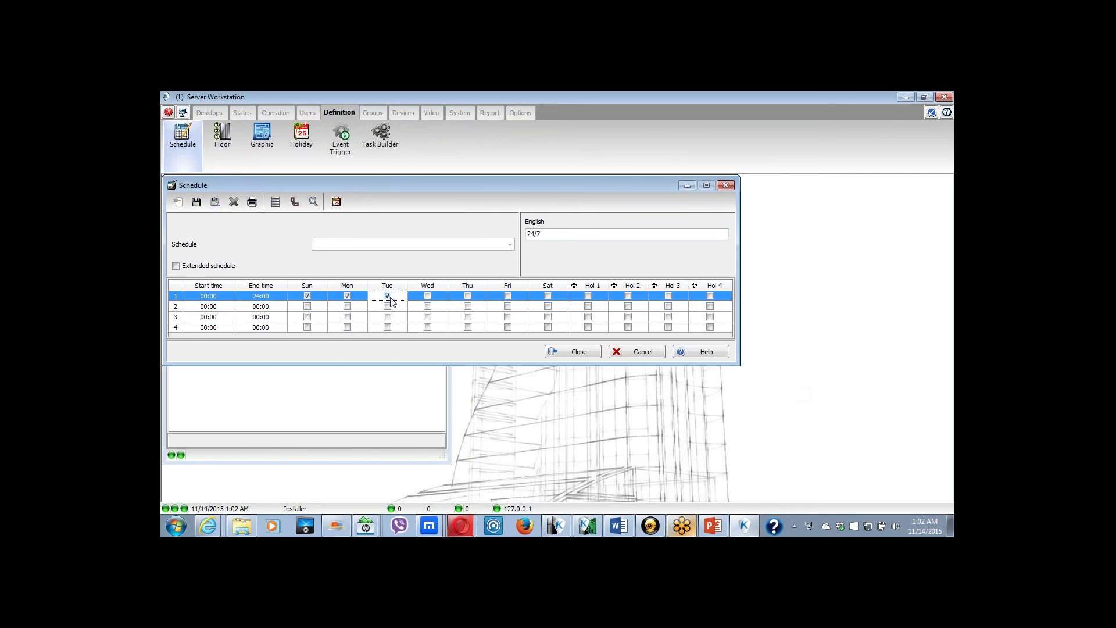
pyautogui.click(428, 296)
pyautogui.click(468, 297)
pyautogui.click(508, 296)
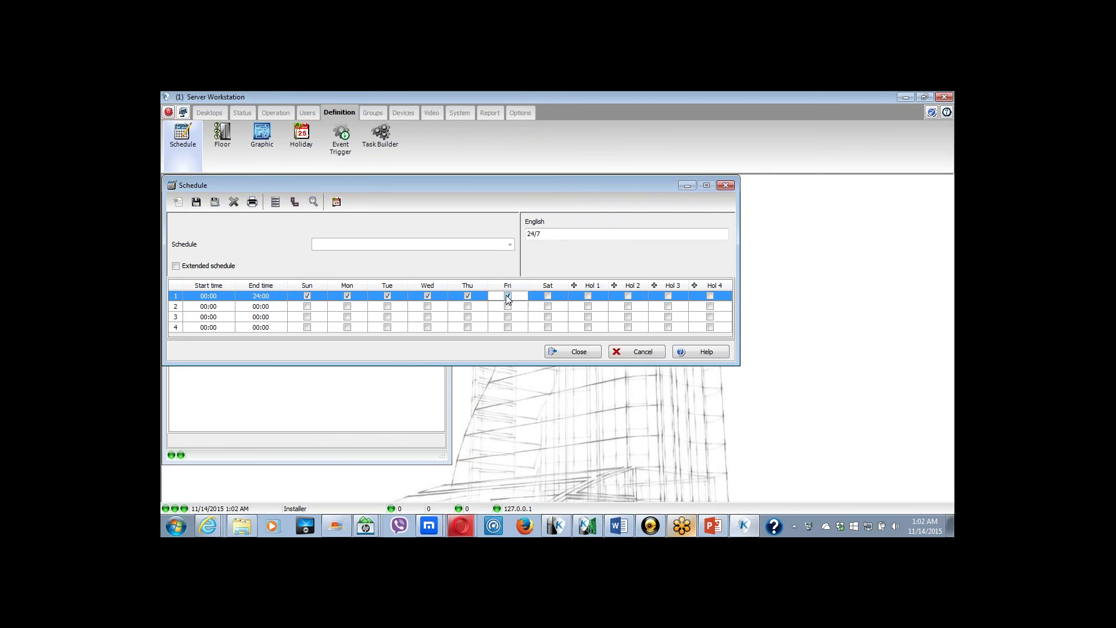
pyautogui.click(548, 297)
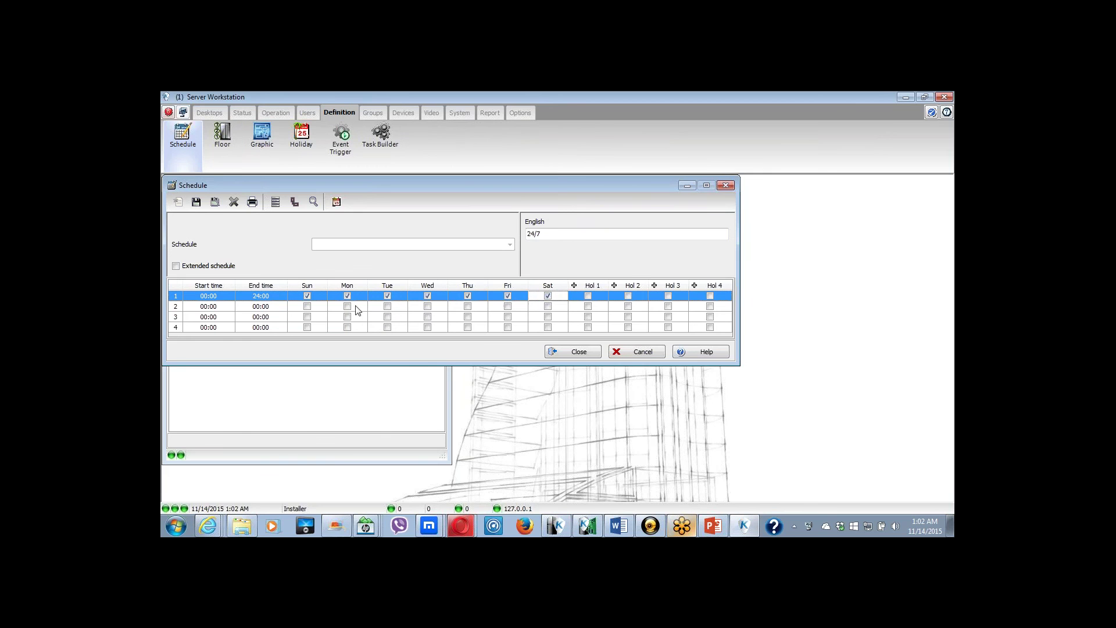
pyautogui.click(195, 201)
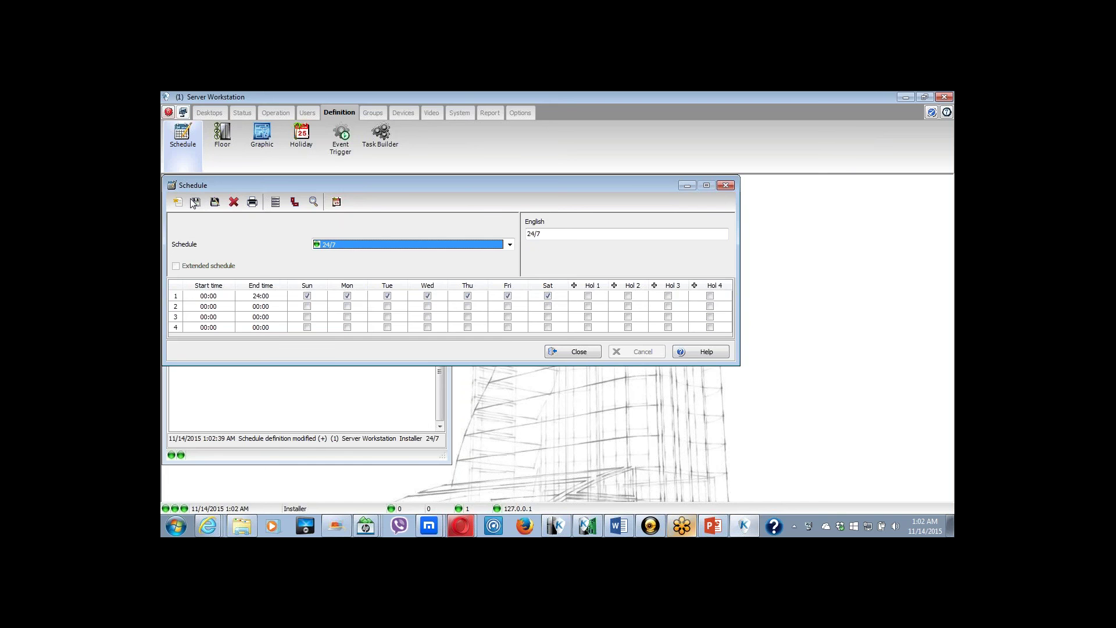
pyautogui.click(559, 350)
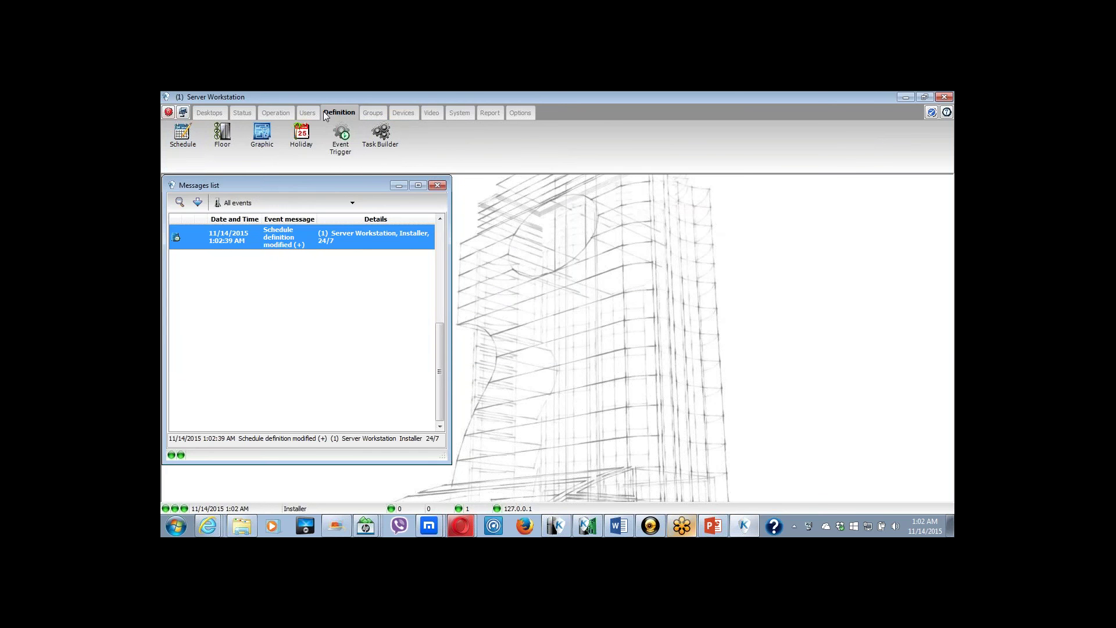
# Open the access level definitions for the Elevator control connection and display the existing "Always valid, all doors" level
pyautogui.click(308, 113)
pyautogui.click(301, 135)
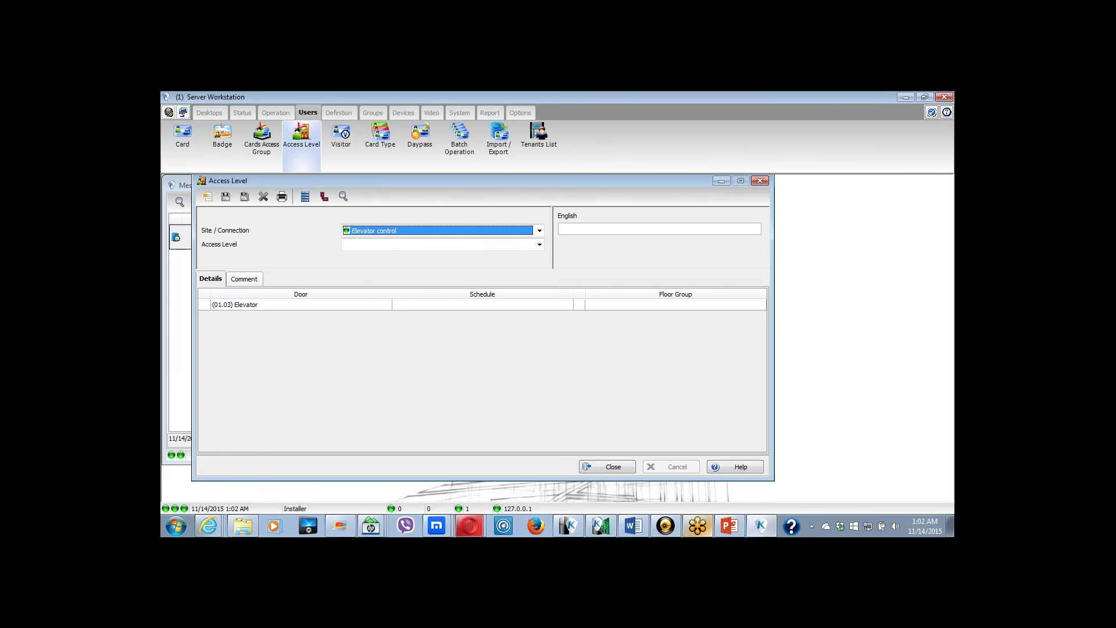
pyautogui.click(365, 247)
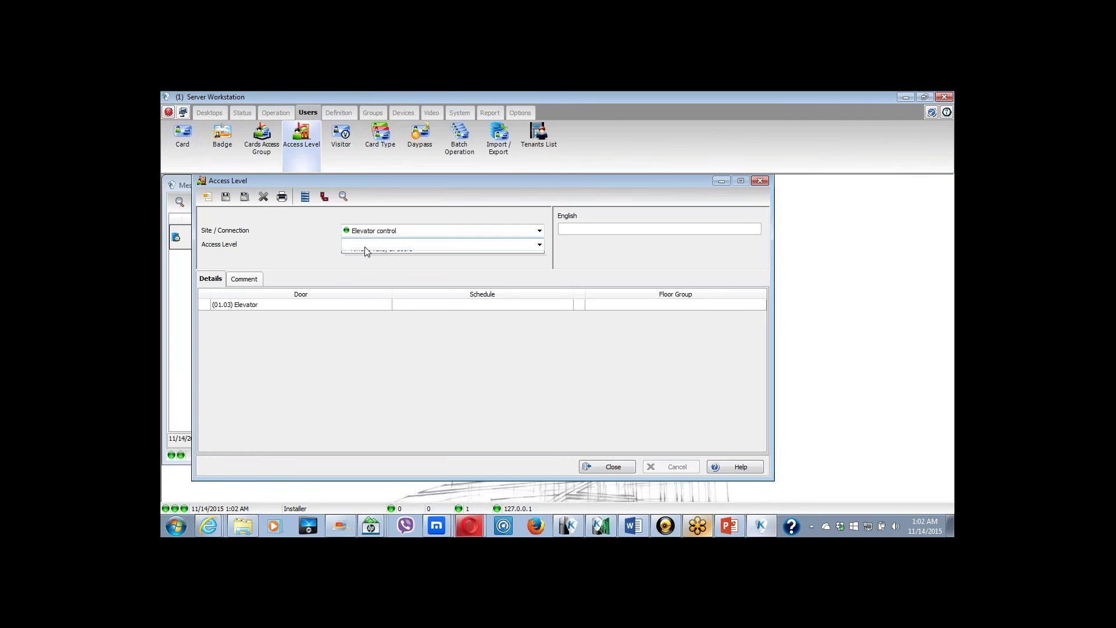
pyautogui.click(365, 247)
pyautogui.click(365, 247)
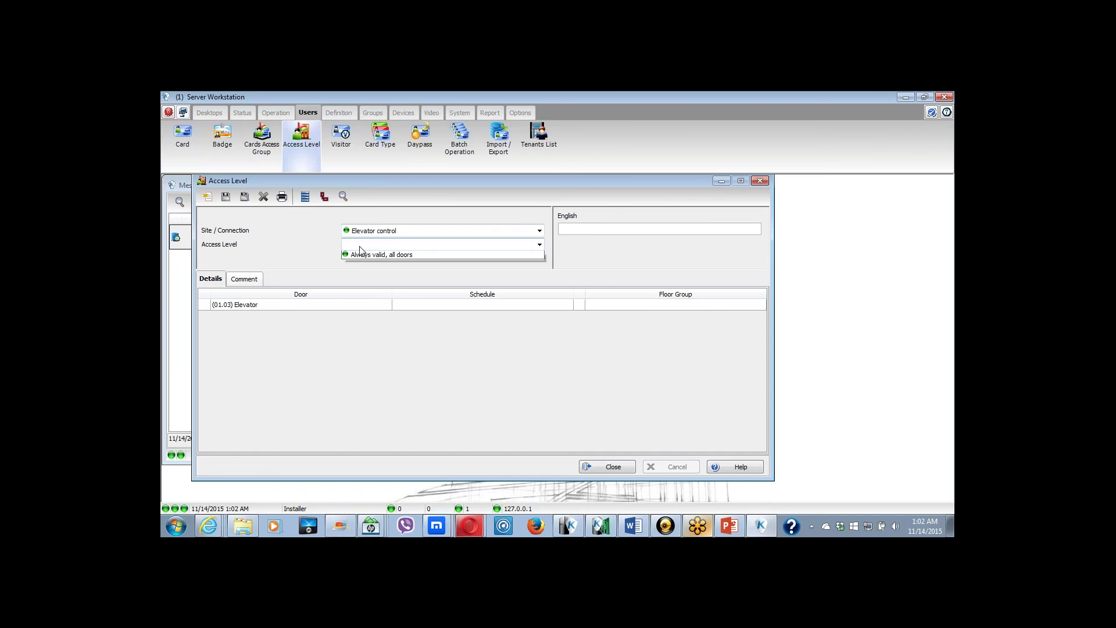
pyautogui.click(363, 259)
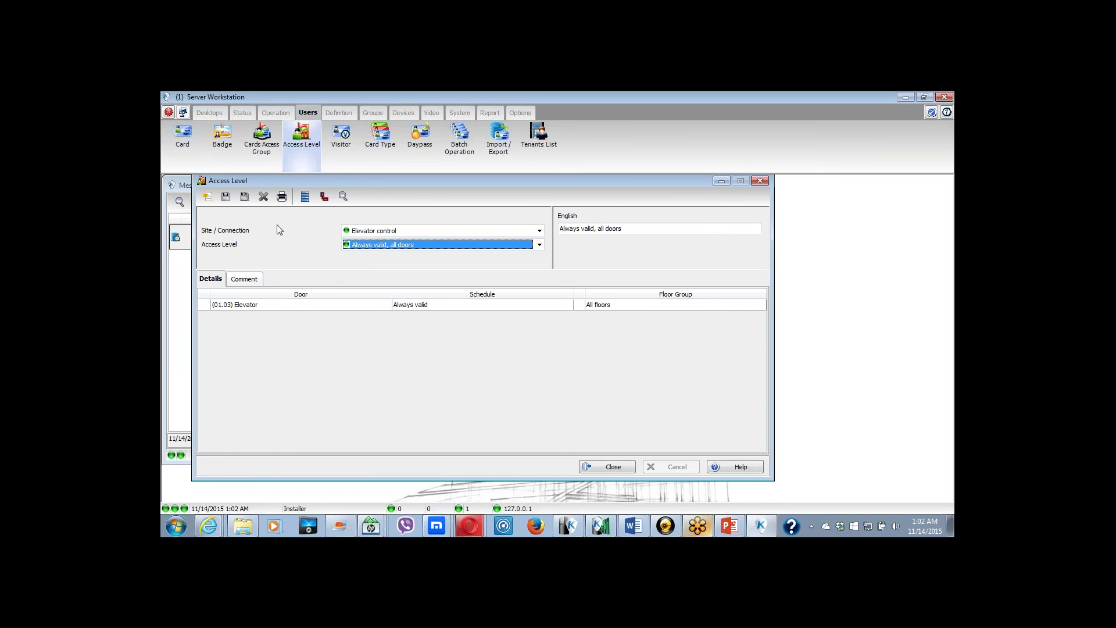
# Create and save an access level named 24-7 ALL FLOORS, giving the Elevator door the 24/7 schedule and the All floors group
pyautogui.click(207, 198)
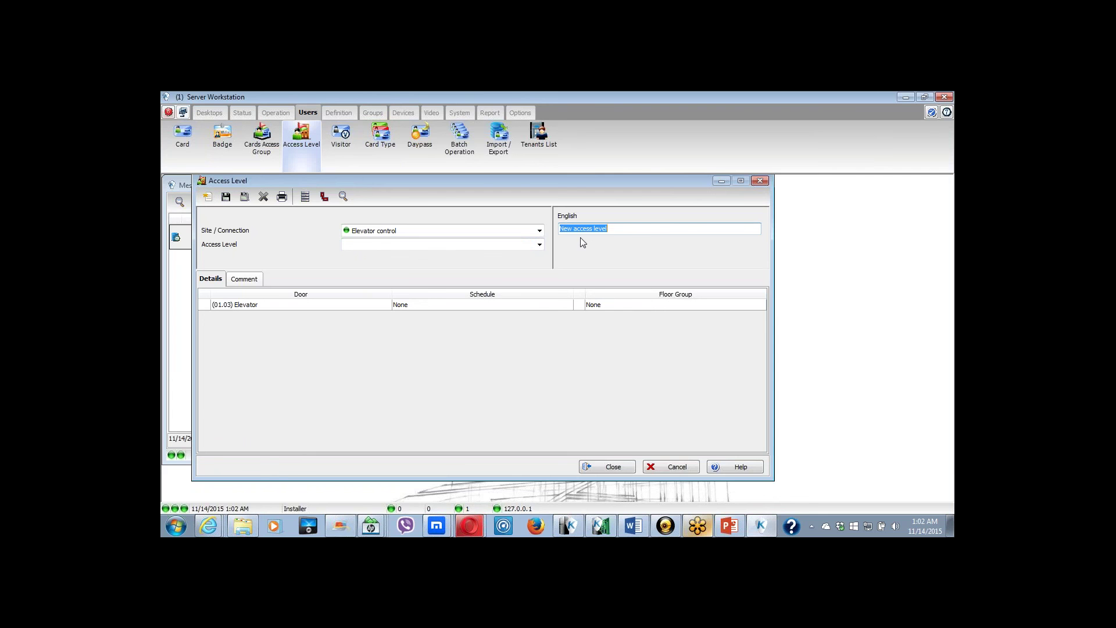
pyautogui.write('2')
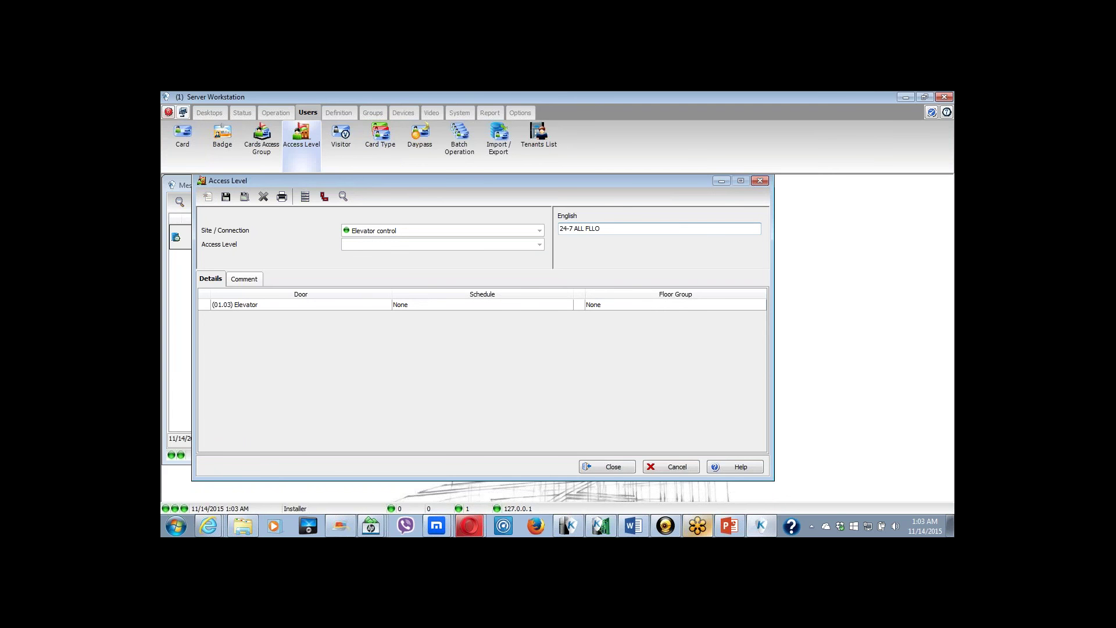
pyautogui.write('4-7 ALL FLOORS')
pyautogui.click(520, 308)
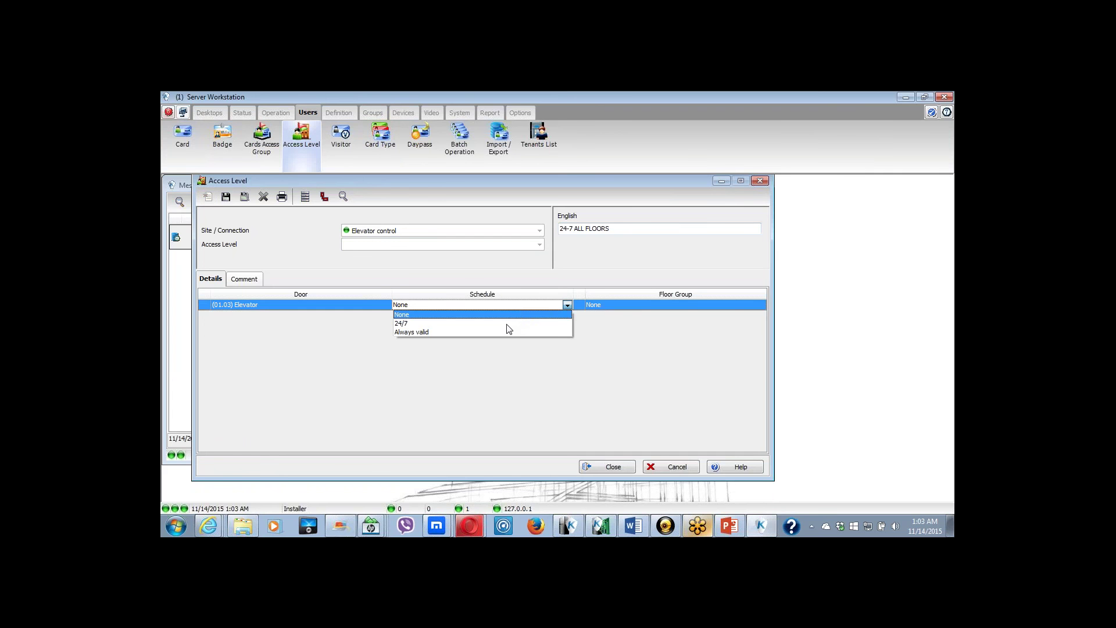
pyautogui.click(507, 323)
pyautogui.click(603, 307)
pyautogui.click(602, 307)
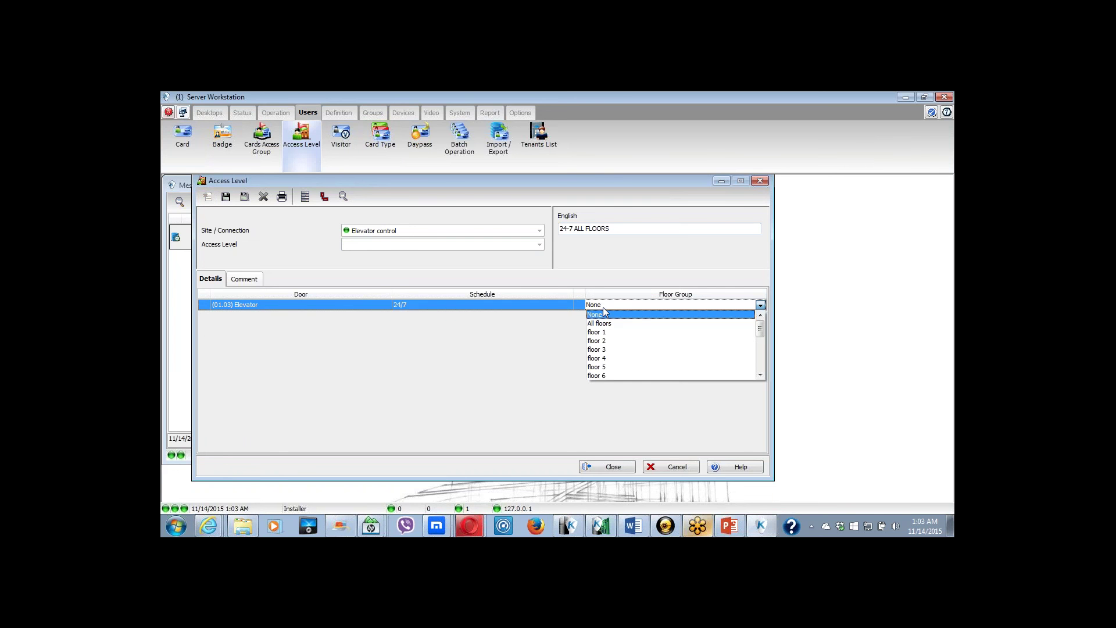
pyautogui.click(632, 324)
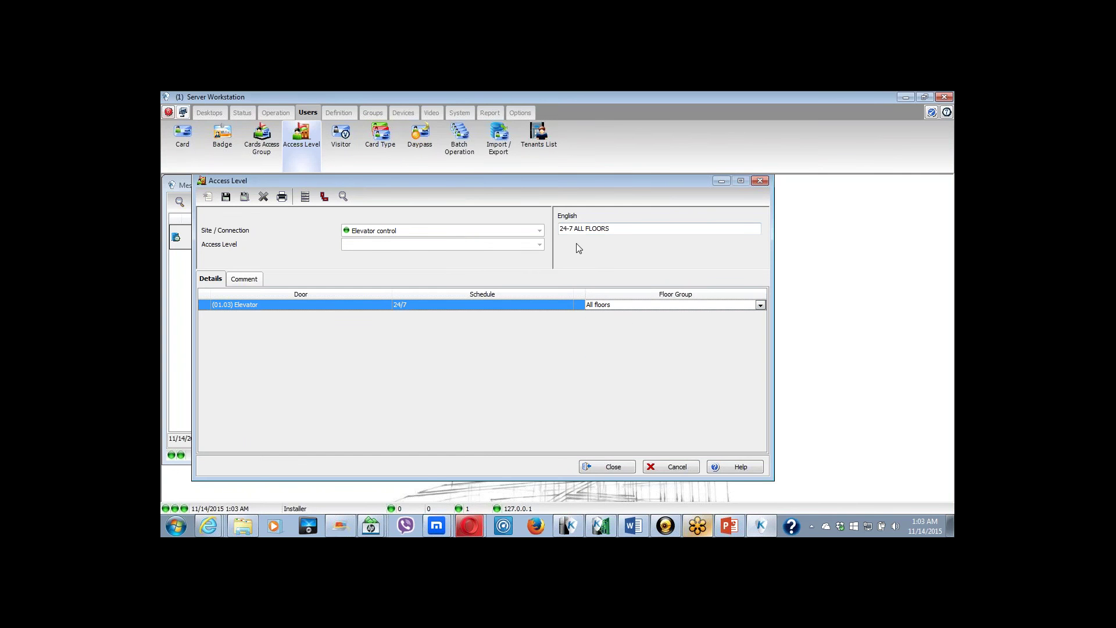
pyautogui.click(228, 199)
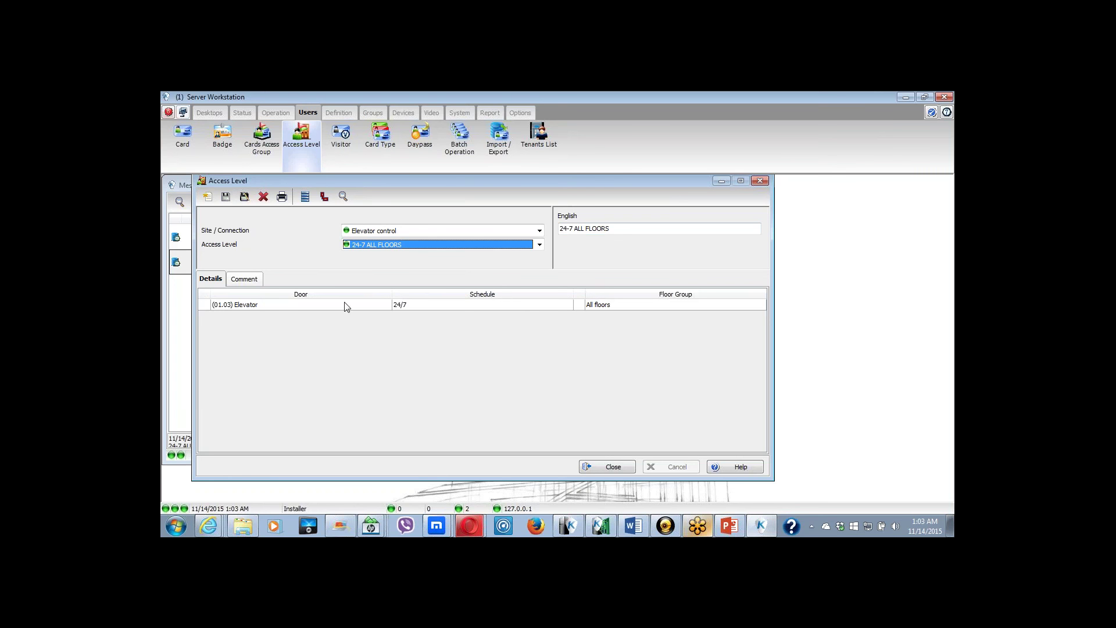
# Create an access level named 24/7 FLOORS 1 & 3 with schedule 24/7 and floor group 1&3, then save and close it
pyautogui.click(207, 197)
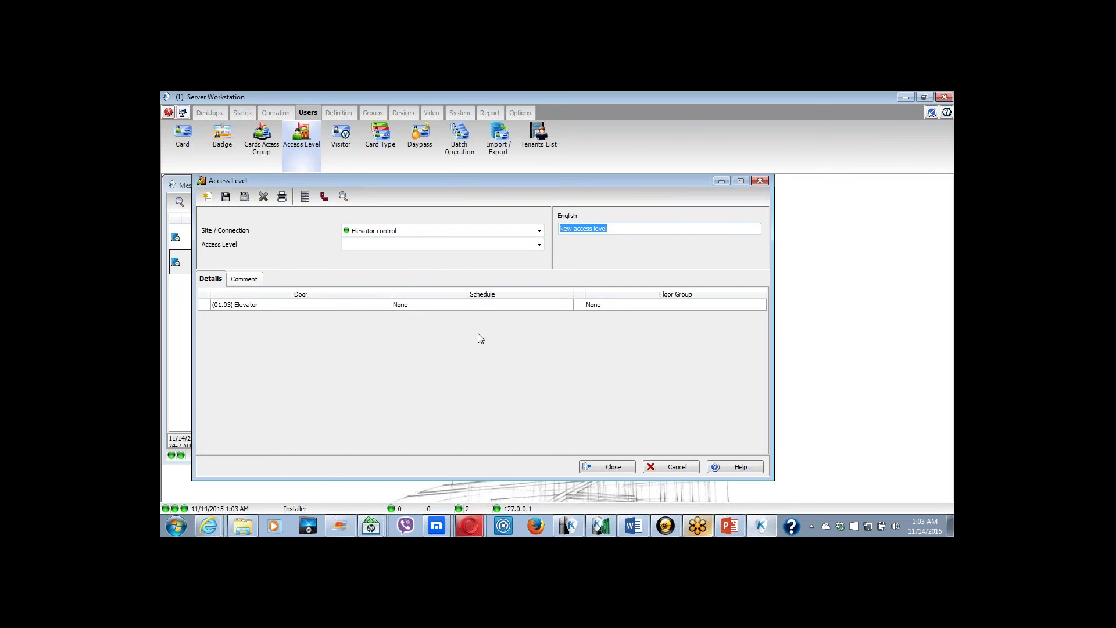
pyautogui.click(463, 308)
pyautogui.click(461, 321)
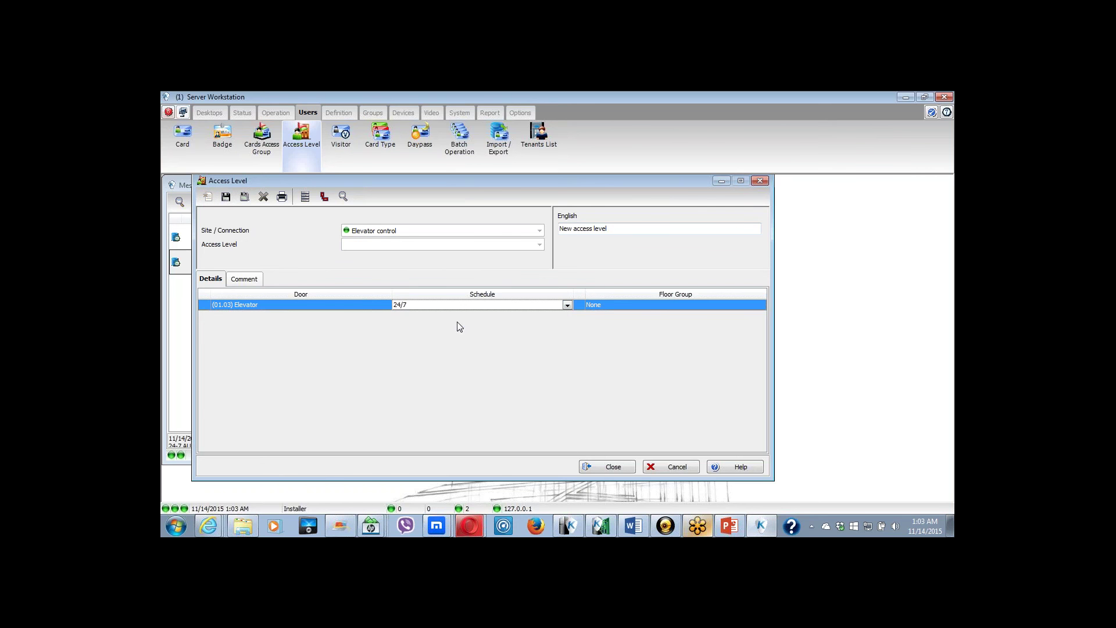
pyautogui.click(601, 305)
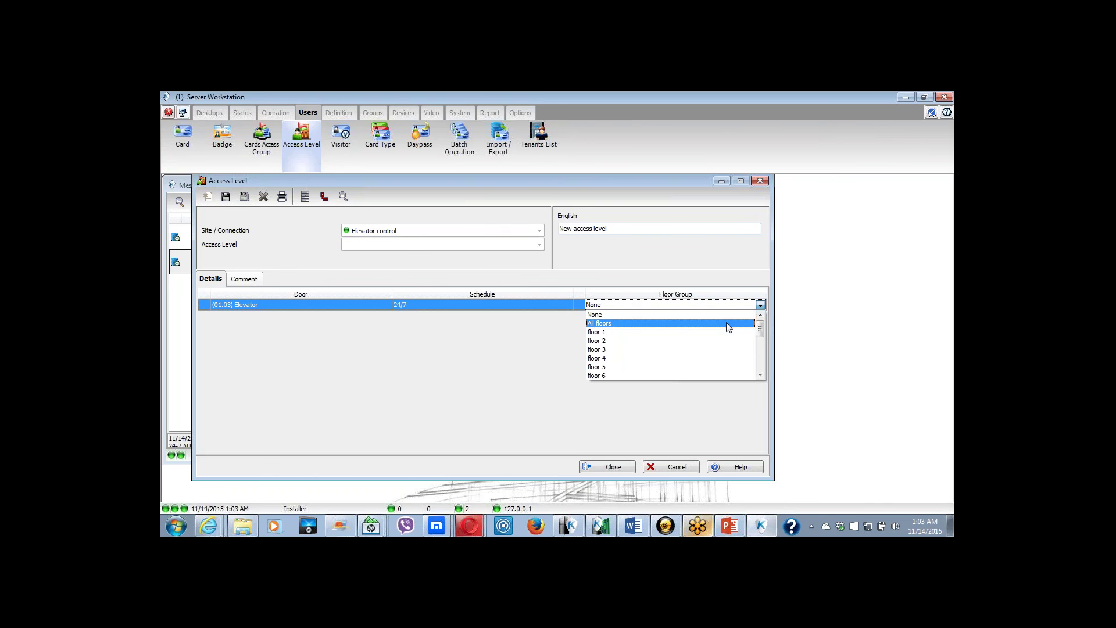
pyautogui.moveTo(763, 330); pyautogui.dragTo(762, 347)
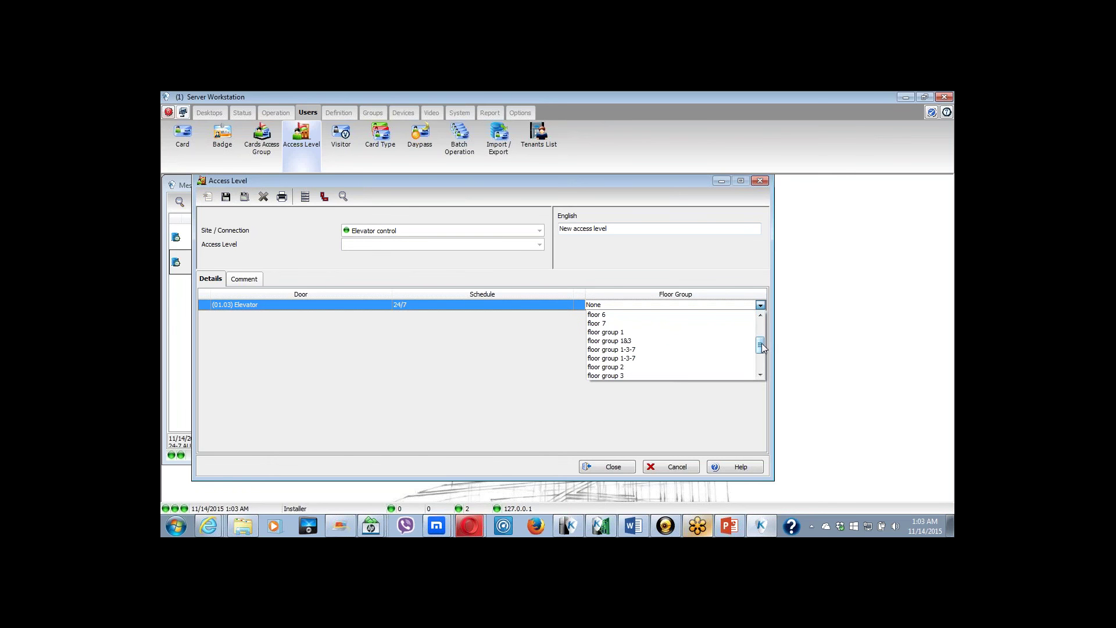
pyautogui.click(627, 342)
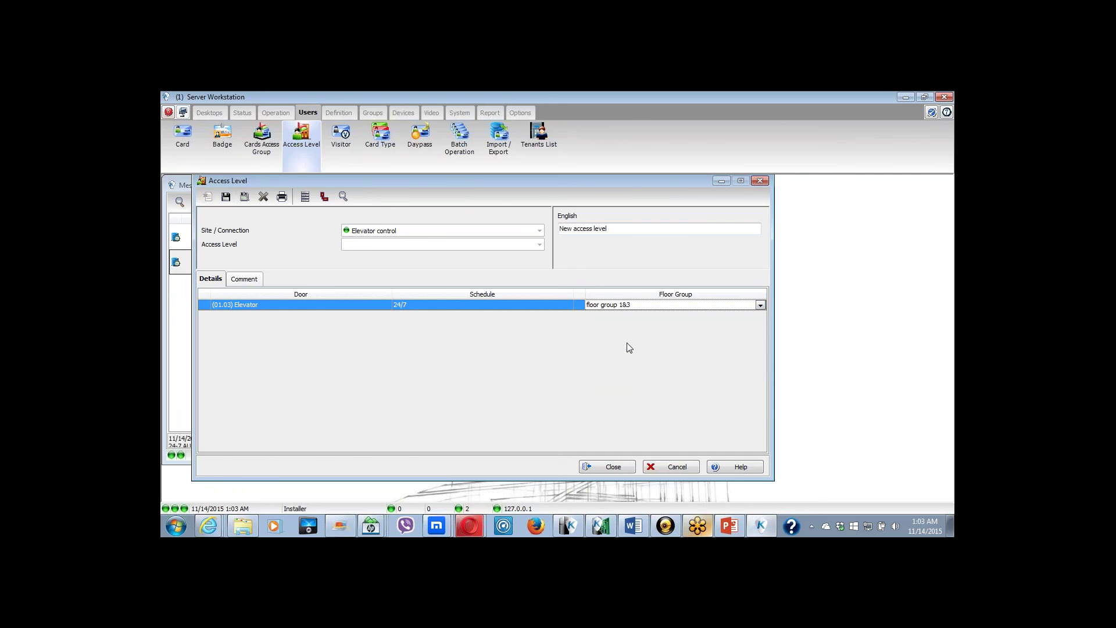
pyautogui.click(625, 229)
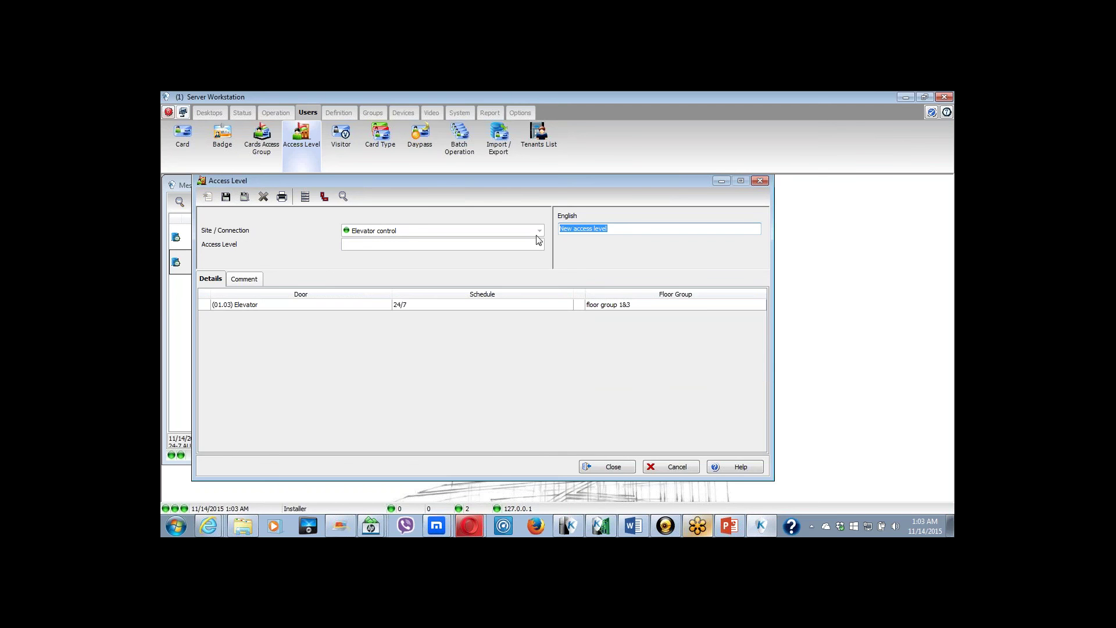
pyautogui.write('24/7 FLOORS 1 & 3')
pyautogui.click(607, 466)
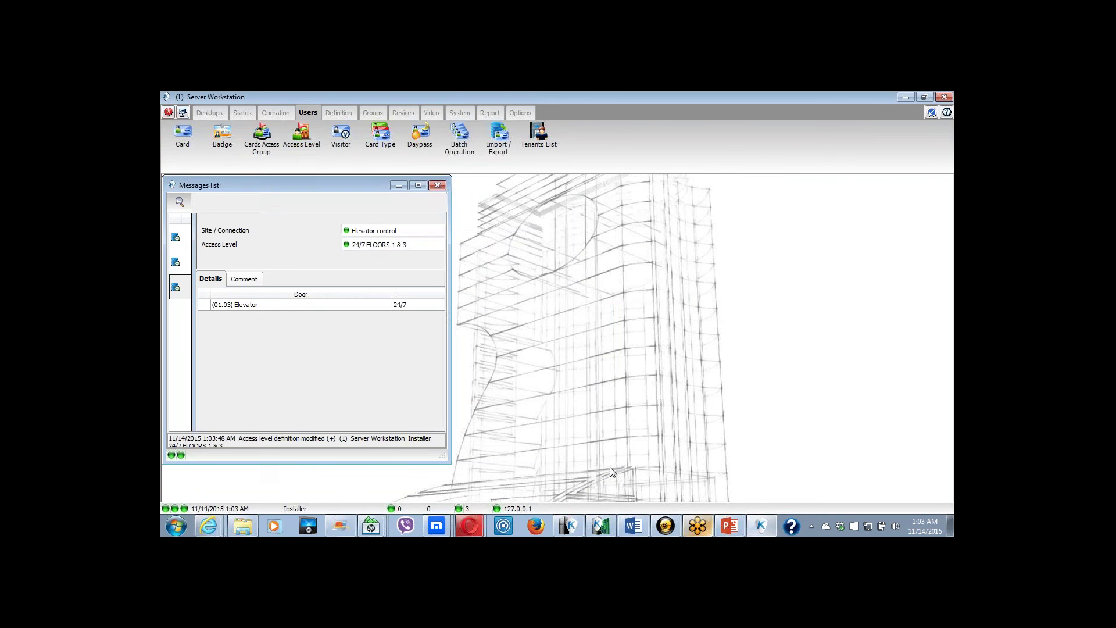
# Maximize the messages list and create a card from the "Access denied - Card unknown" event, naming its user TEST 1
pyautogui.click(418, 186)
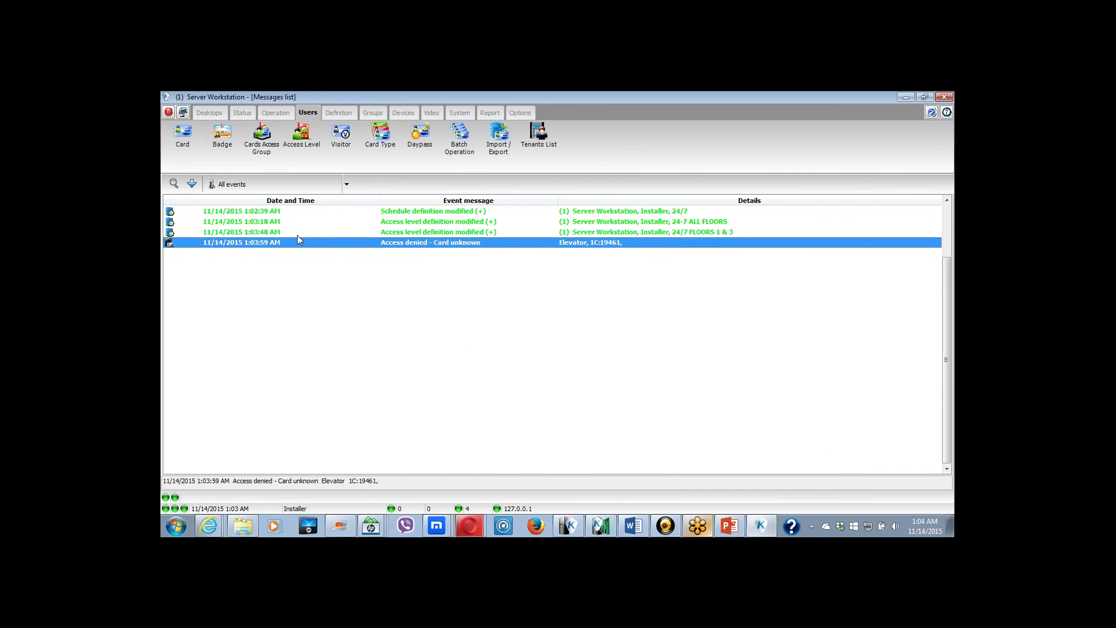
pyautogui.rightClick(398, 245)
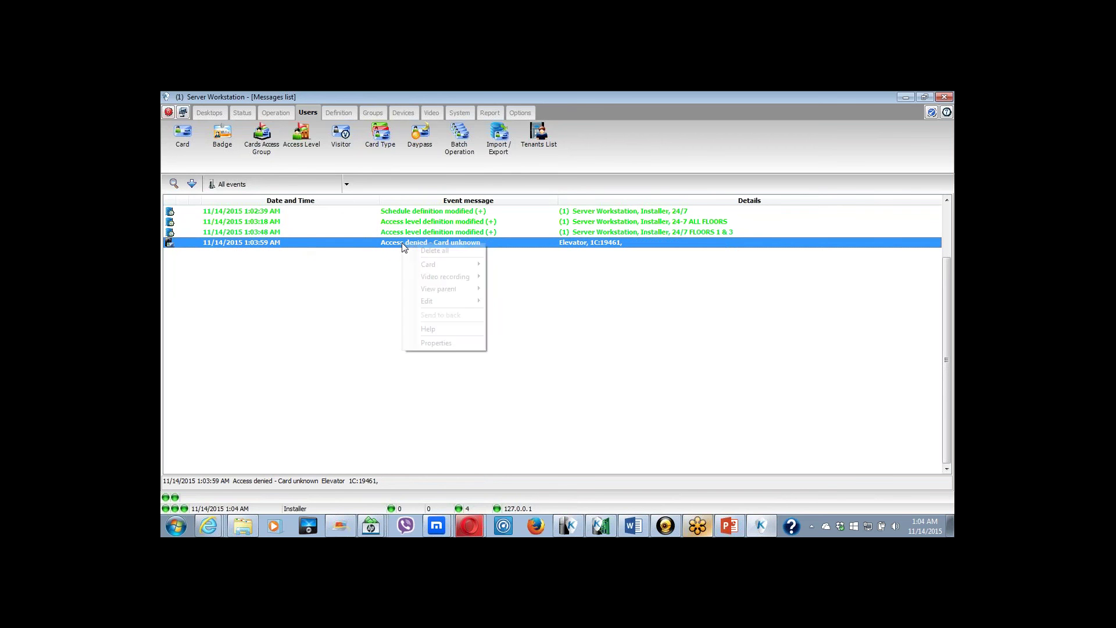
pyautogui.moveTo(462, 303)
pyautogui.click(509, 314)
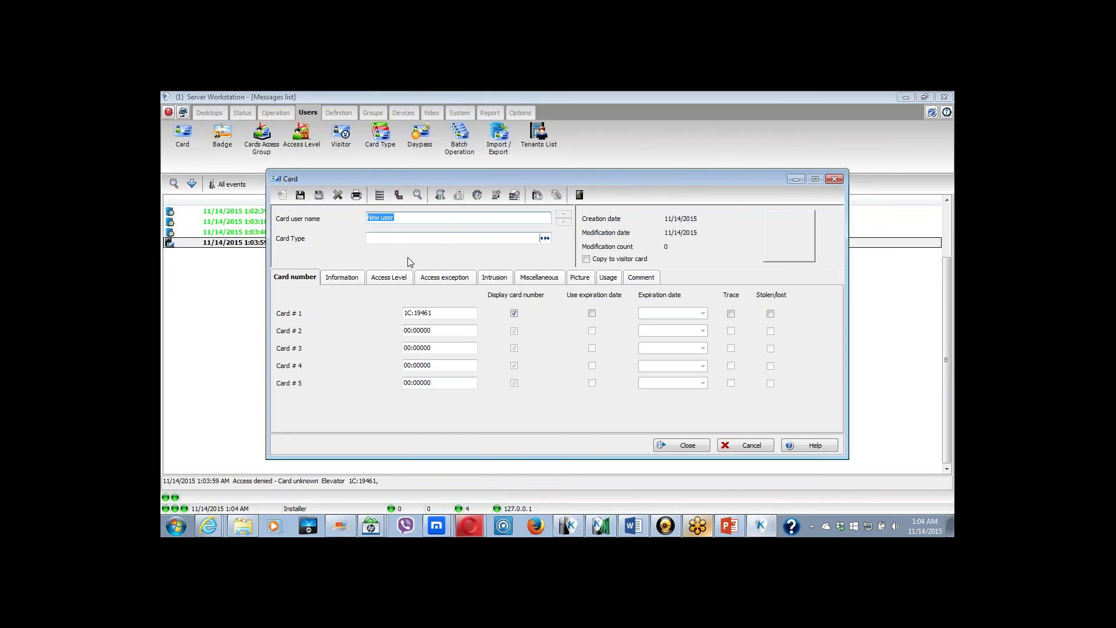
pyautogui.write('TEST 1')
# Assign the 24/7 FLOORS 1 & 3 access level to the TEST 1 card on Elevator control and save the card
pyautogui.click(389, 277)
pyautogui.click(587, 302)
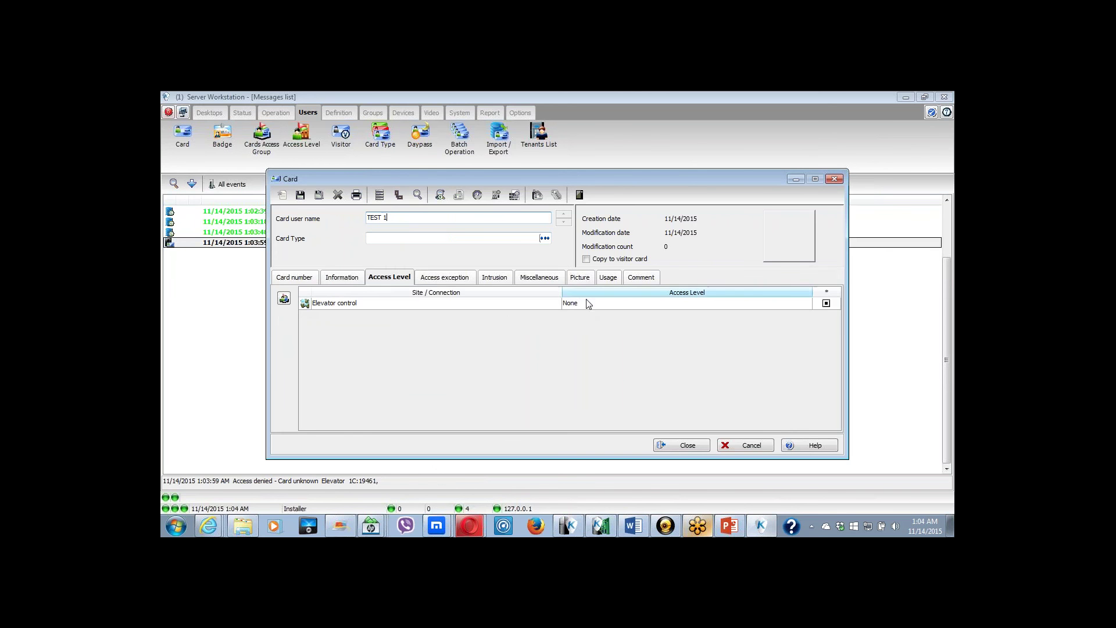
pyautogui.click(589, 303)
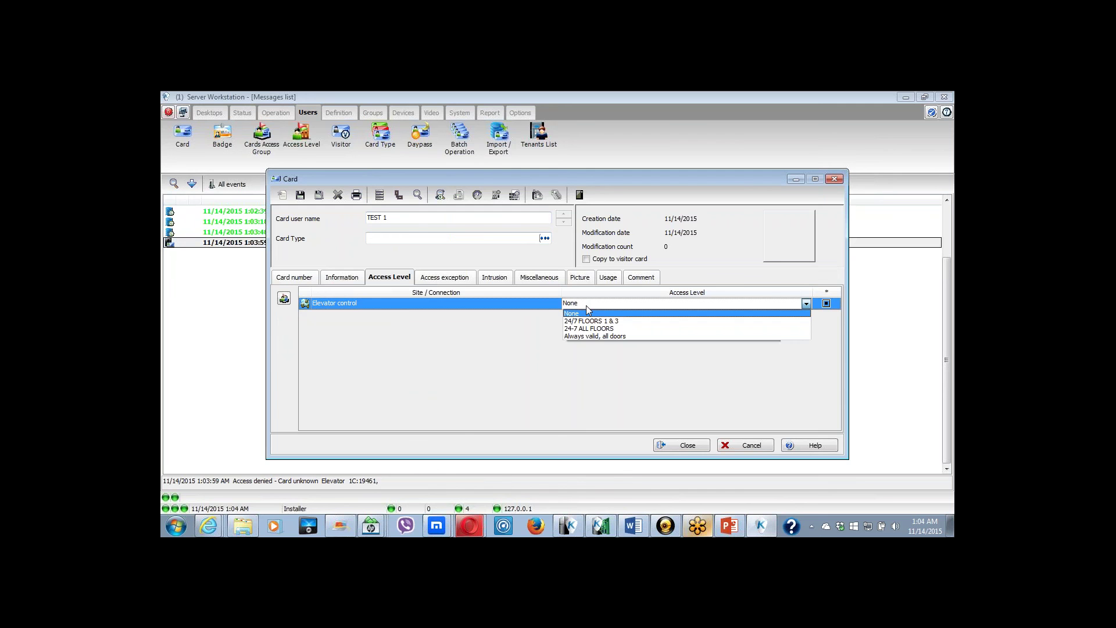
pyautogui.click(591, 321)
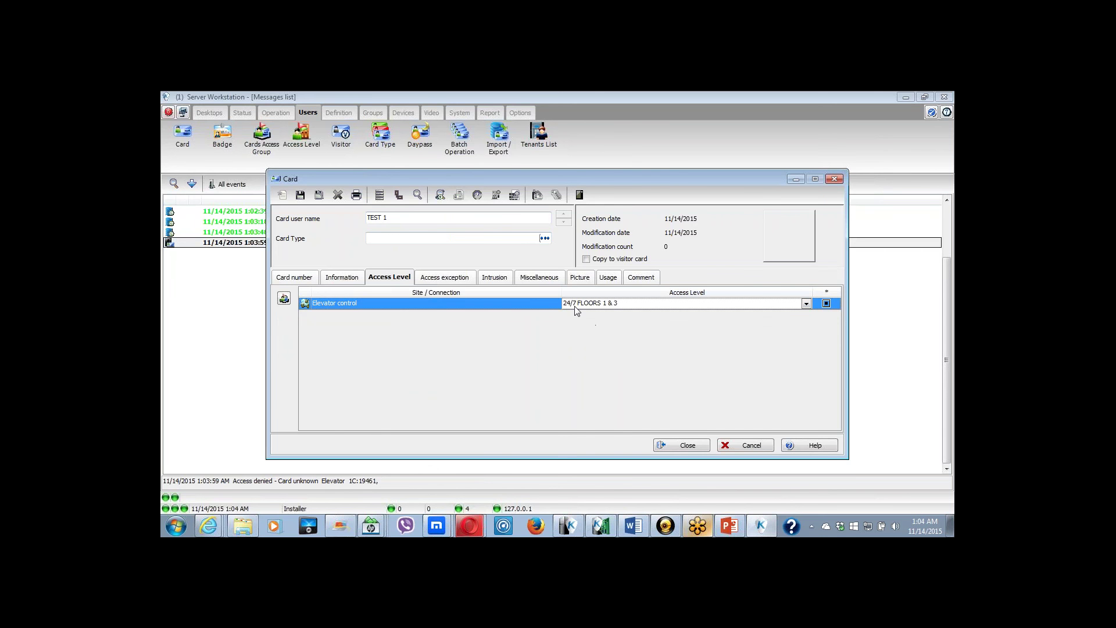
pyautogui.click(300, 196)
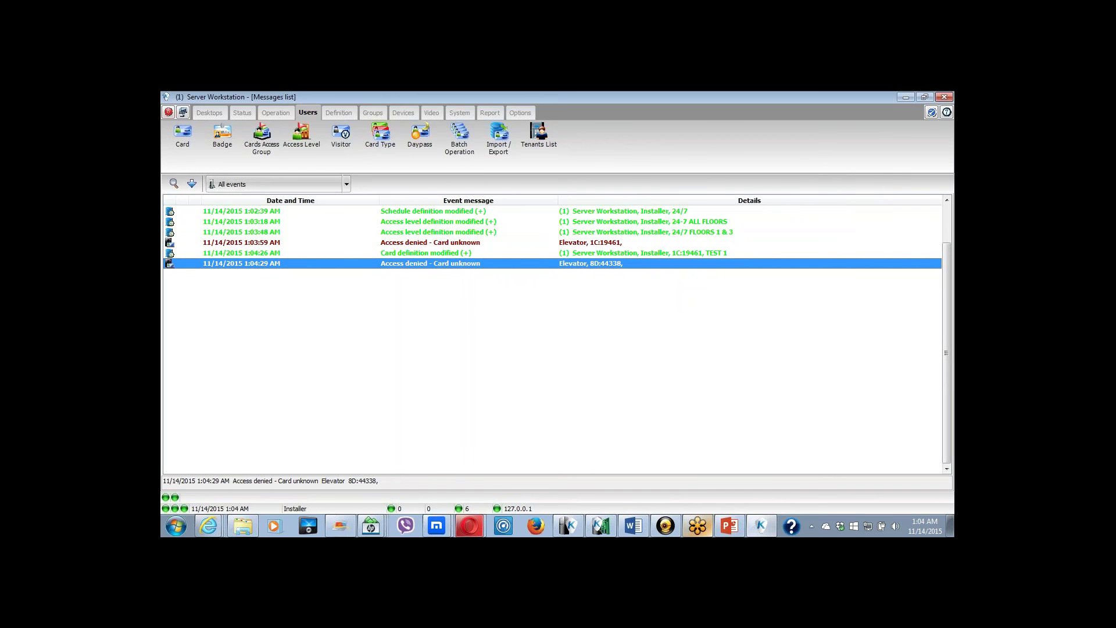
# Create a card from the latest unknown-card event, keep the default user name, assign access level 24-7 ALL FLOORS, then save and close it
pyautogui.rightClick(381, 265)
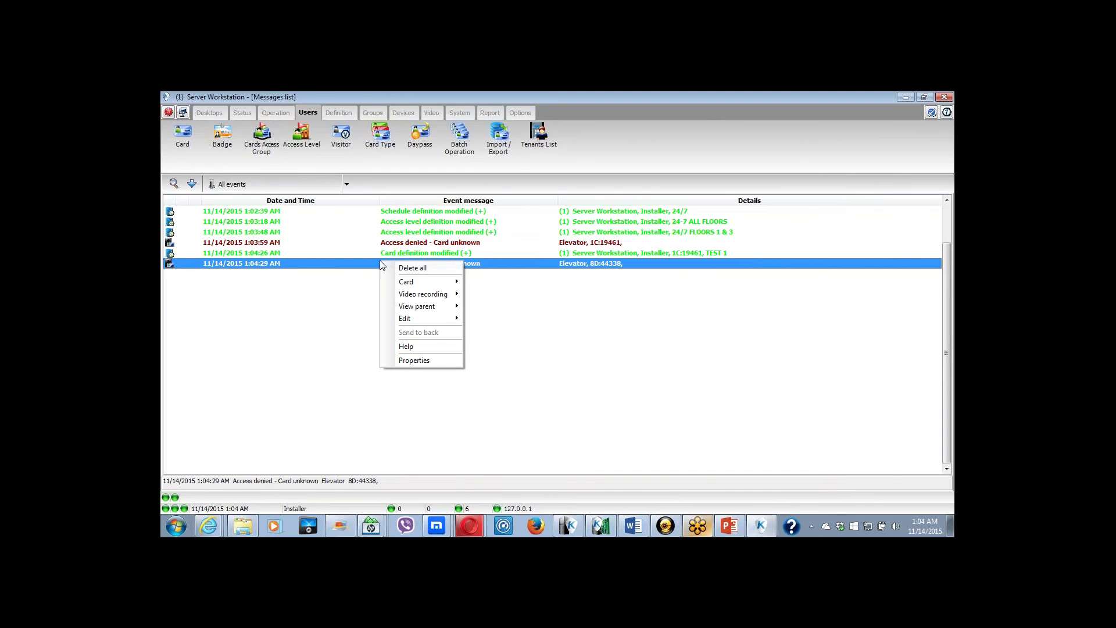
pyautogui.moveTo(407, 317)
pyautogui.click(484, 333)
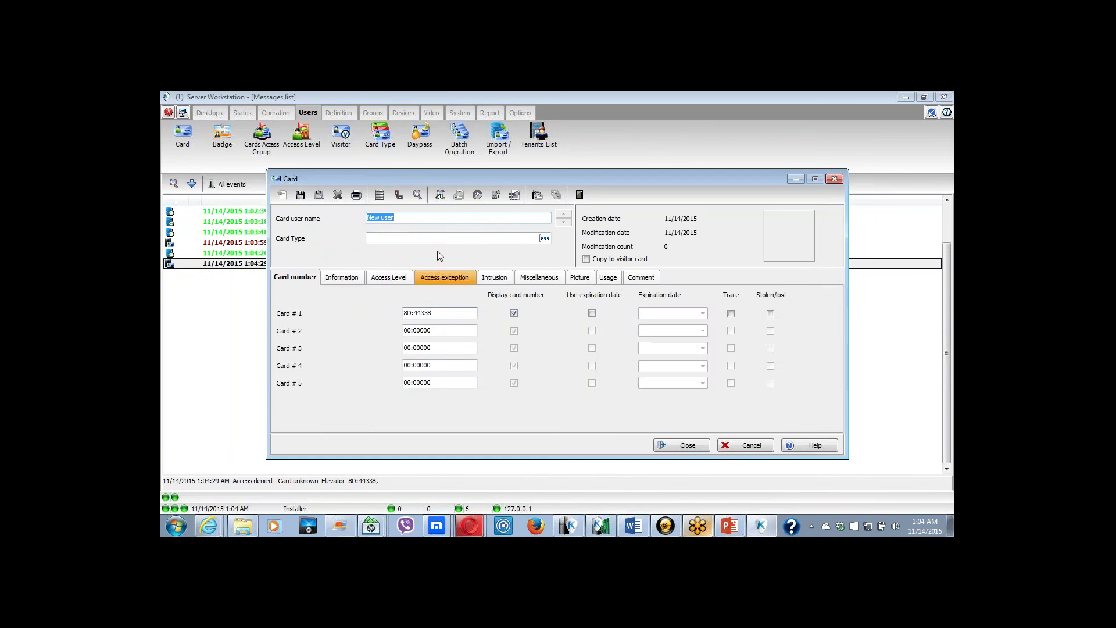
pyautogui.click(390, 280)
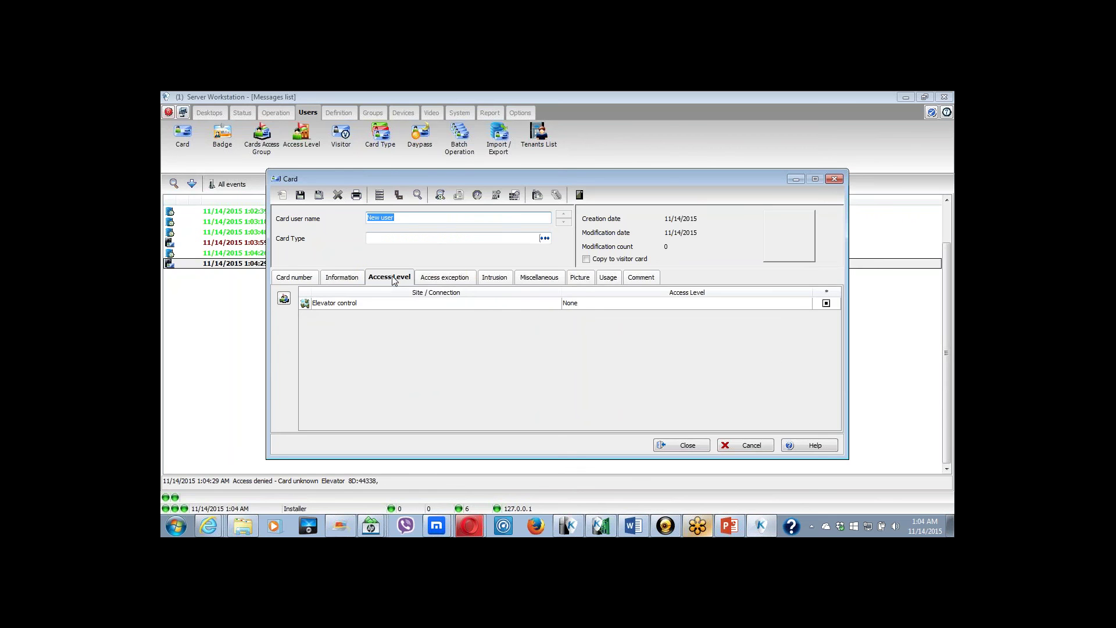
pyautogui.click(587, 312)
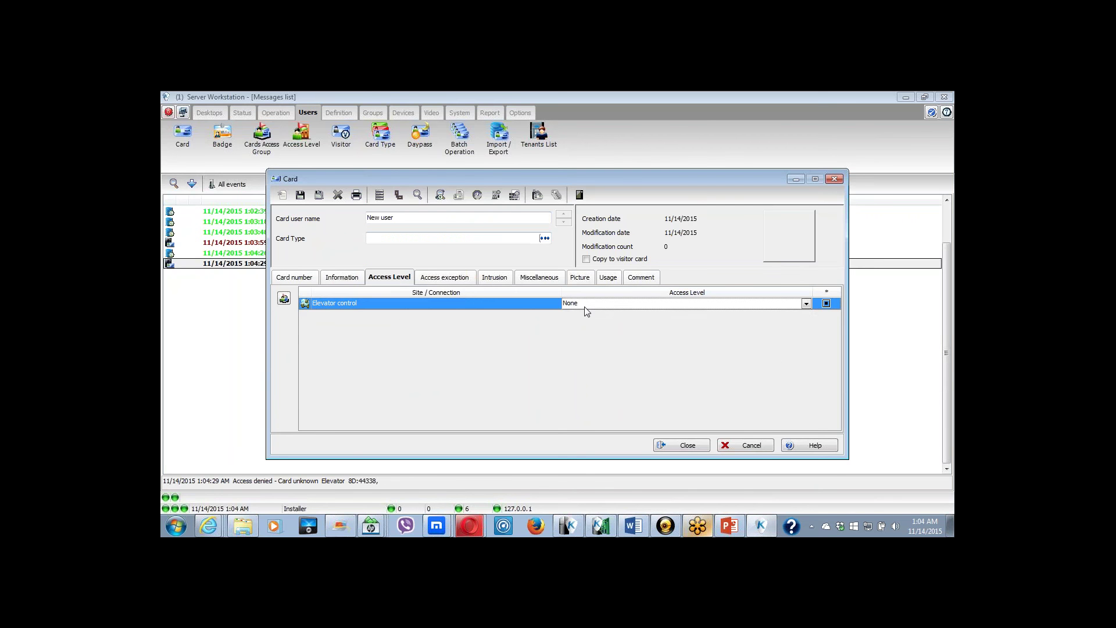
pyautogui.click(585, 305)
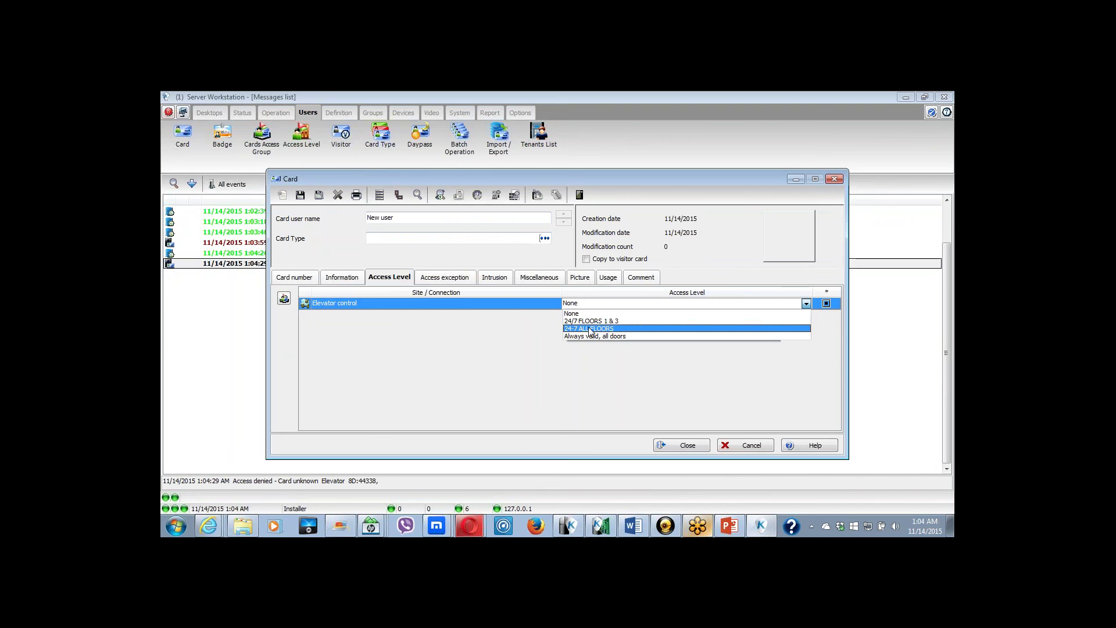
pyautogui.click(590, 329)
pyautogui.click(300, 195)
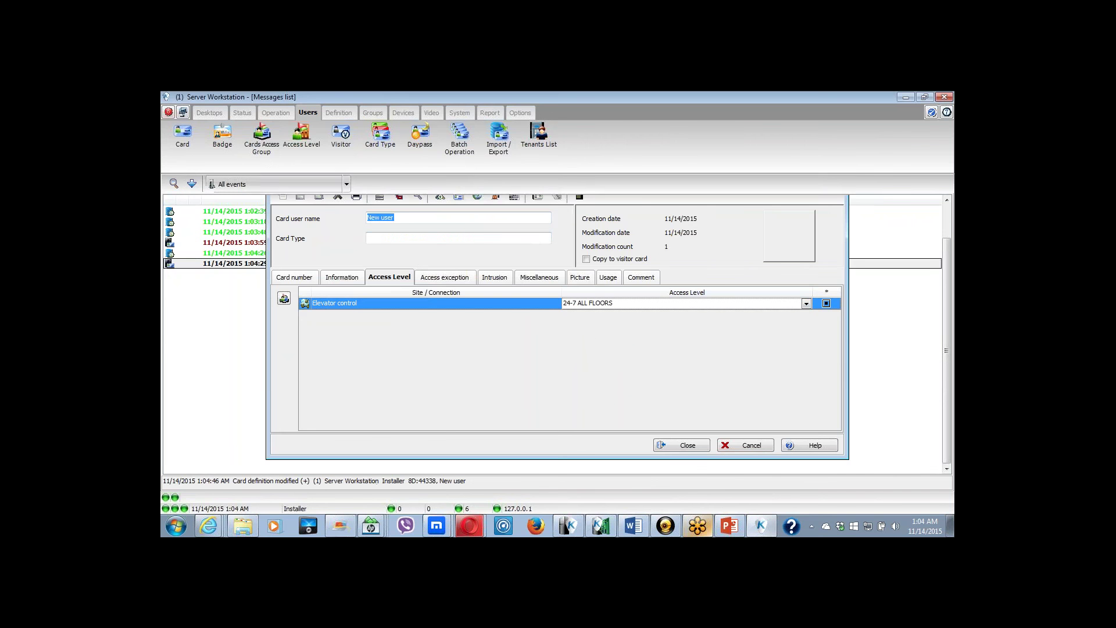
pyautogui.click(578, 193)
# Delete all events from the messages list
pyautogui.rightClick(478, 336)
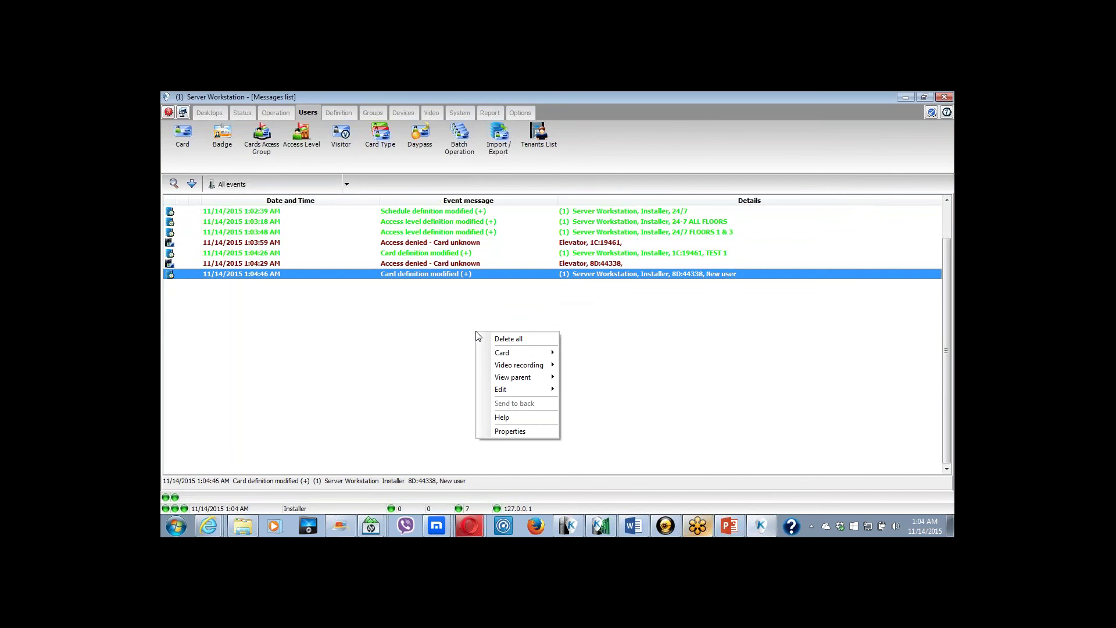
pyautogui.click(515, 339)
pyautogui.click(537, 341)
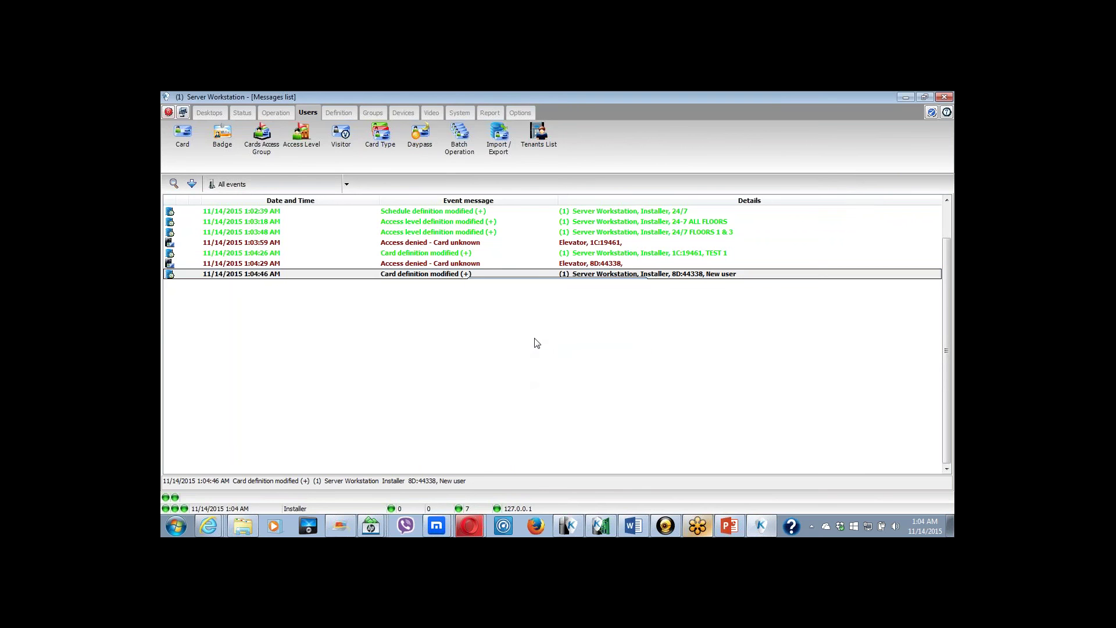